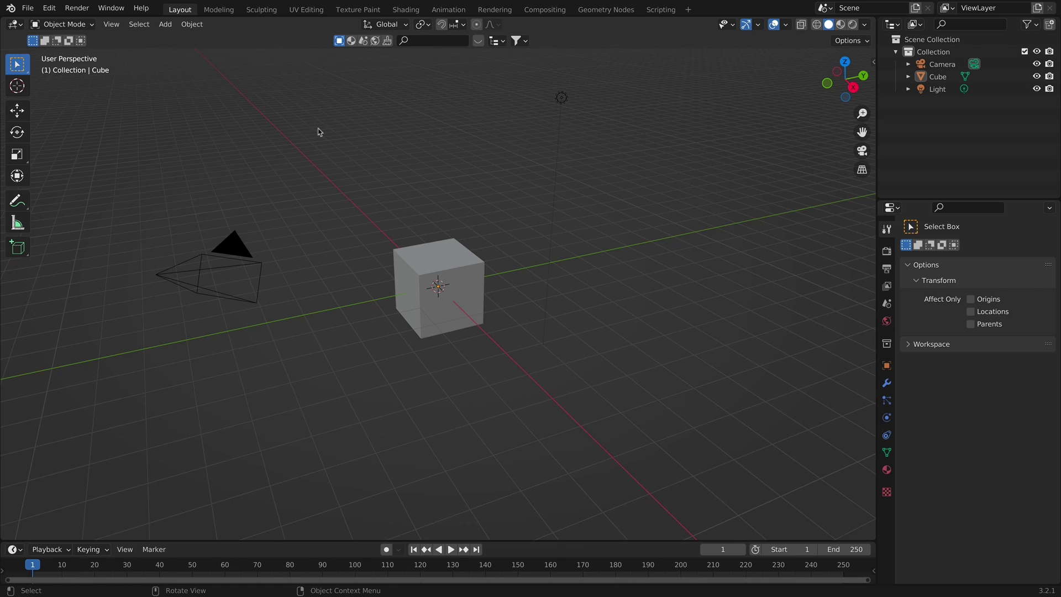
- Delete the default camera, cube and light, then switch to front view
left_click_drag(175, 78, 664, 409)
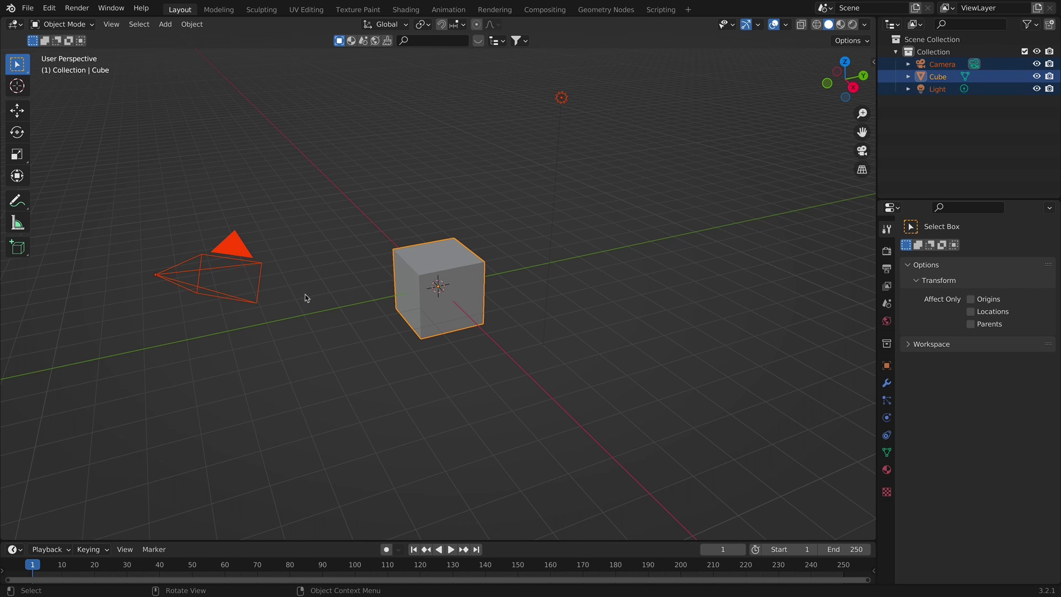
key("x")
left_click(437, 266)
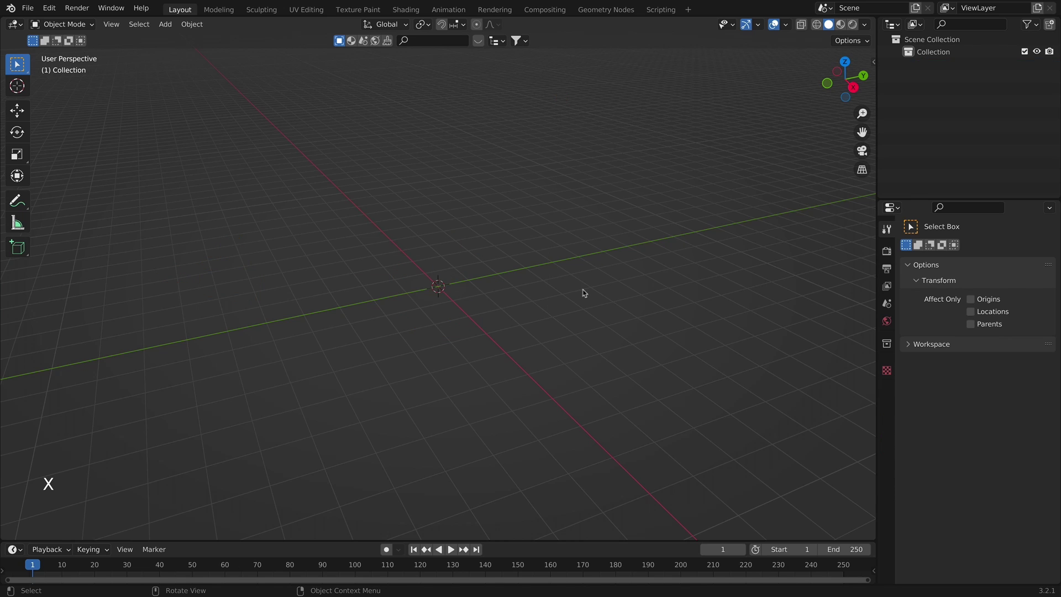
key("KP_1")
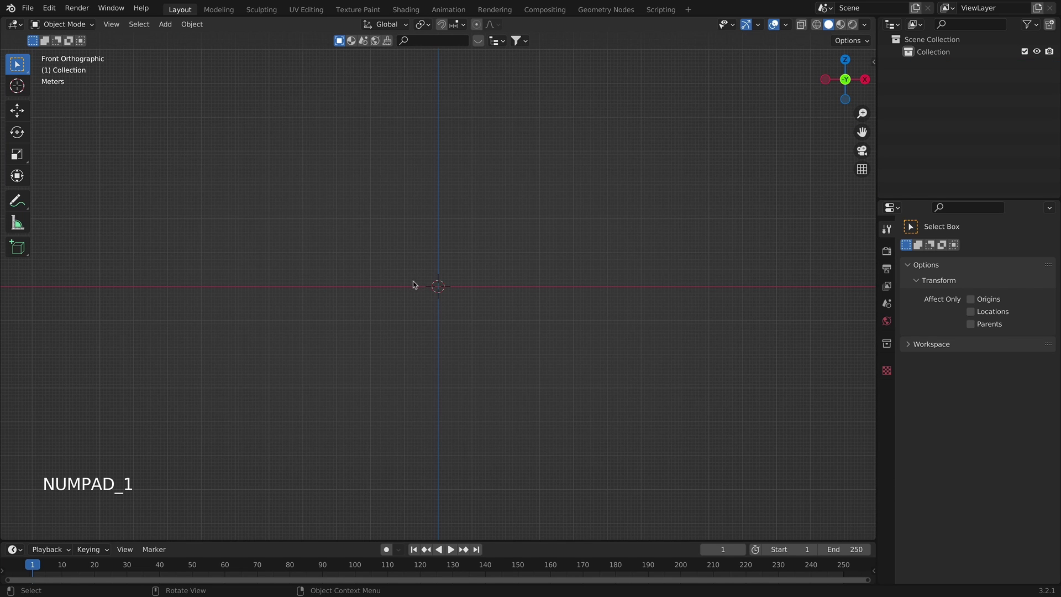
key("shift+a")
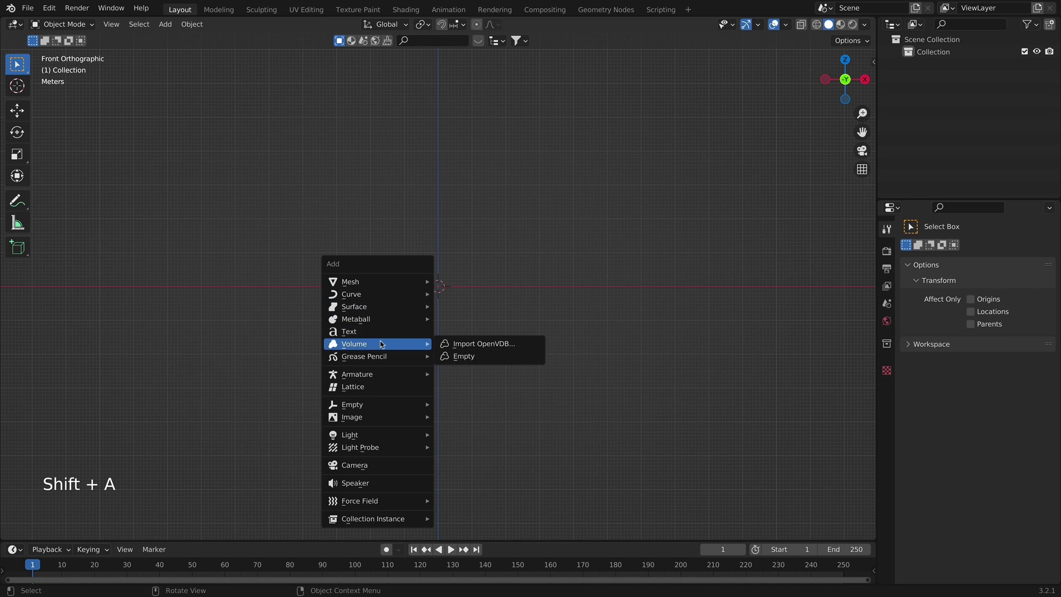
- Add a metaball ball at the origin and duplicate it, constraining the copy to the X axis
mouse_move(381, 319)
left_click(449, 319)
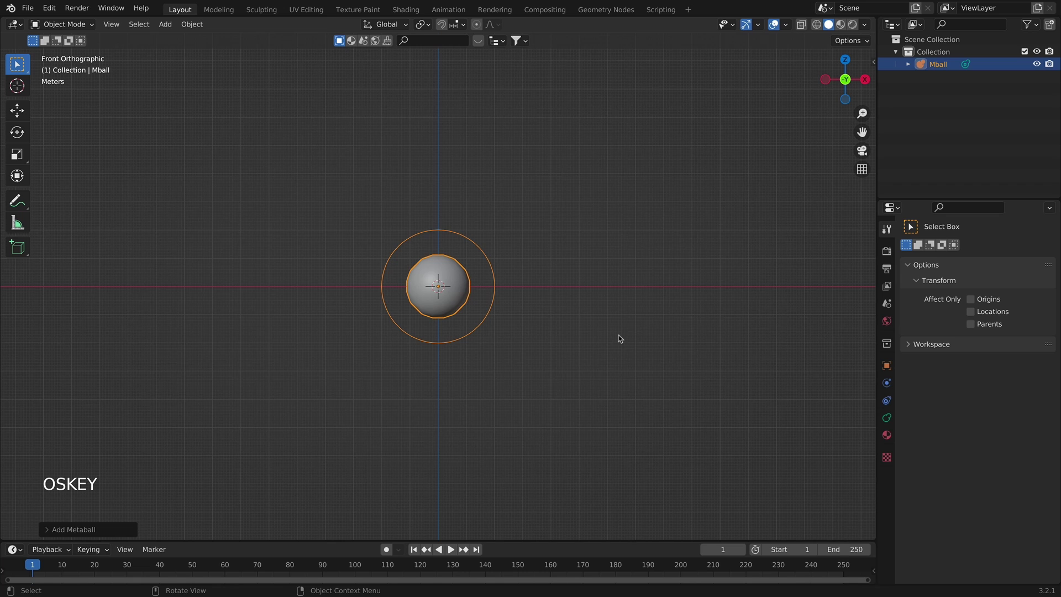
key("shift+d")
key("x")
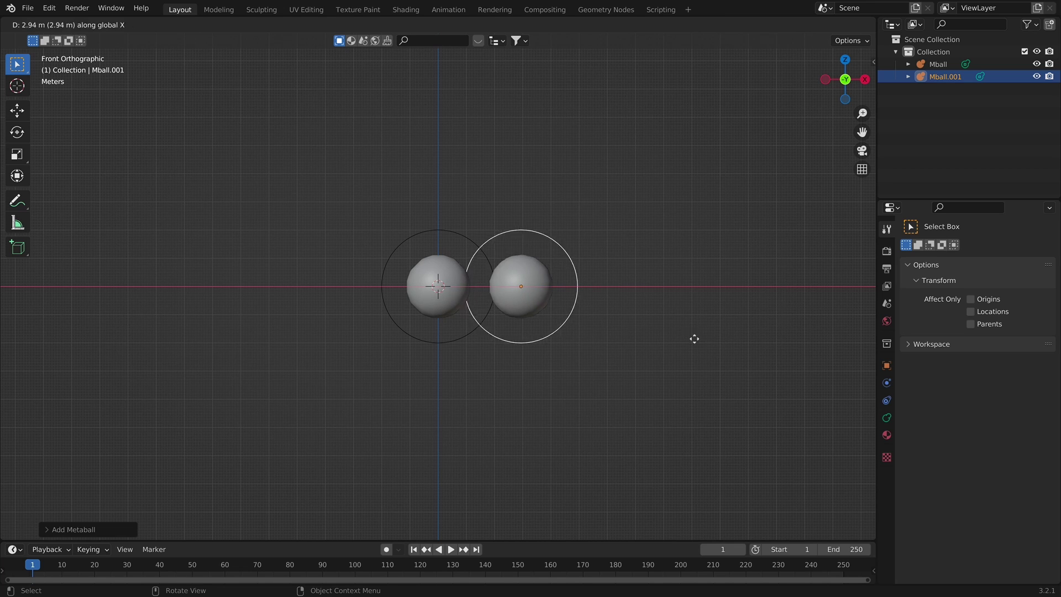
- Place the copied ball right of the original, shrink it and nudge it closer
left_click(730, 335)
key("s")
key("s")
left_click(719, 303)
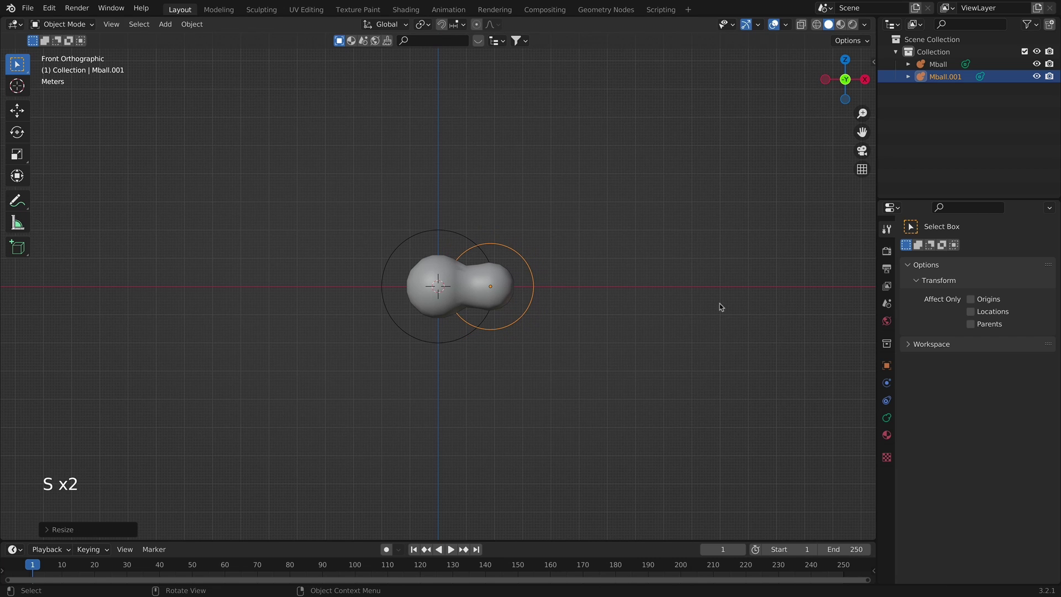
key("g")
left_click(711, 310)
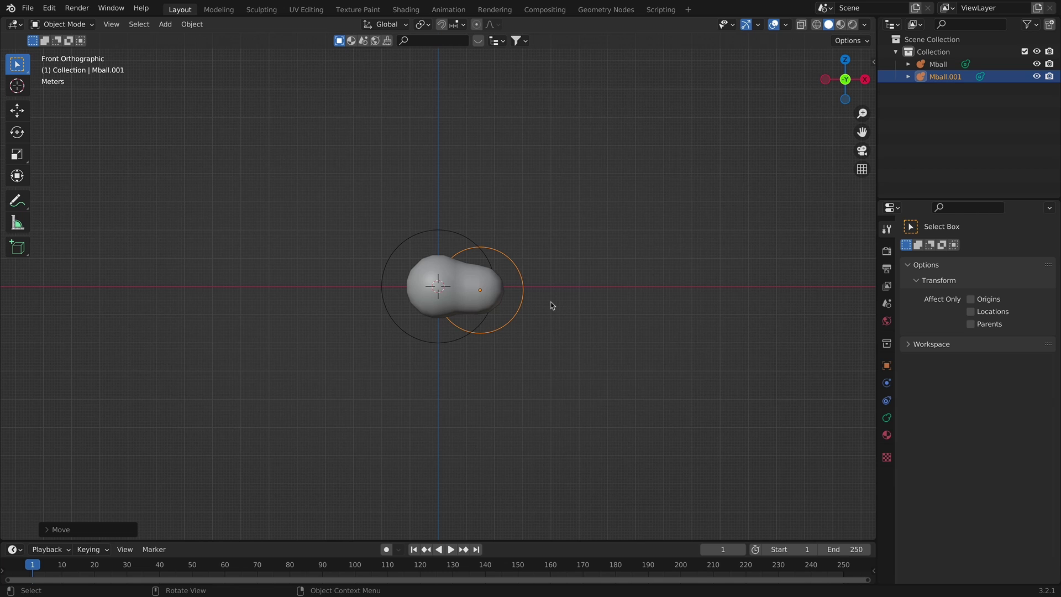
- Add a smaller third ball on the cloud's left and another resized ball on top
key("shift+d")
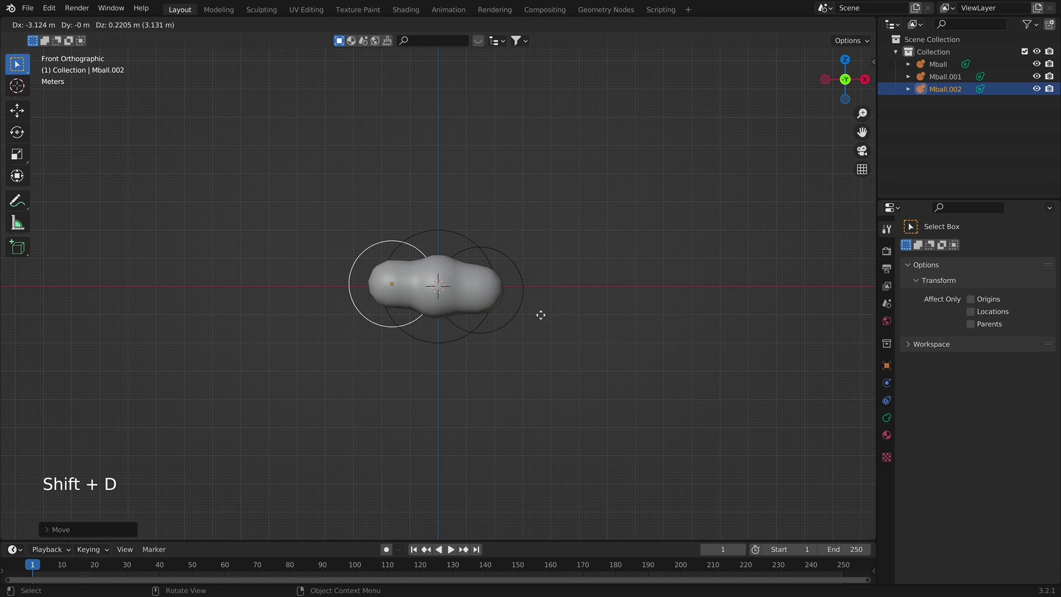
left_click(552, 320)
key("s")
key("s")
left_click(662, 306)
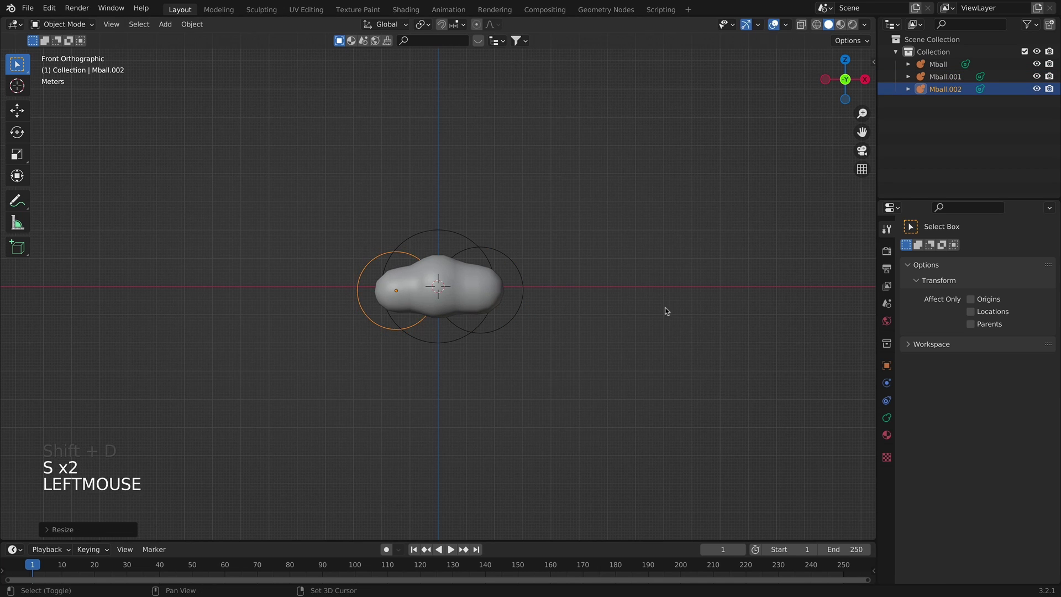
key("shift+d")
key("s")
key("s")
left_click(679, 275)
- Duplicate four more balls around the cloud's lower right, top and left side
key("shift+d")
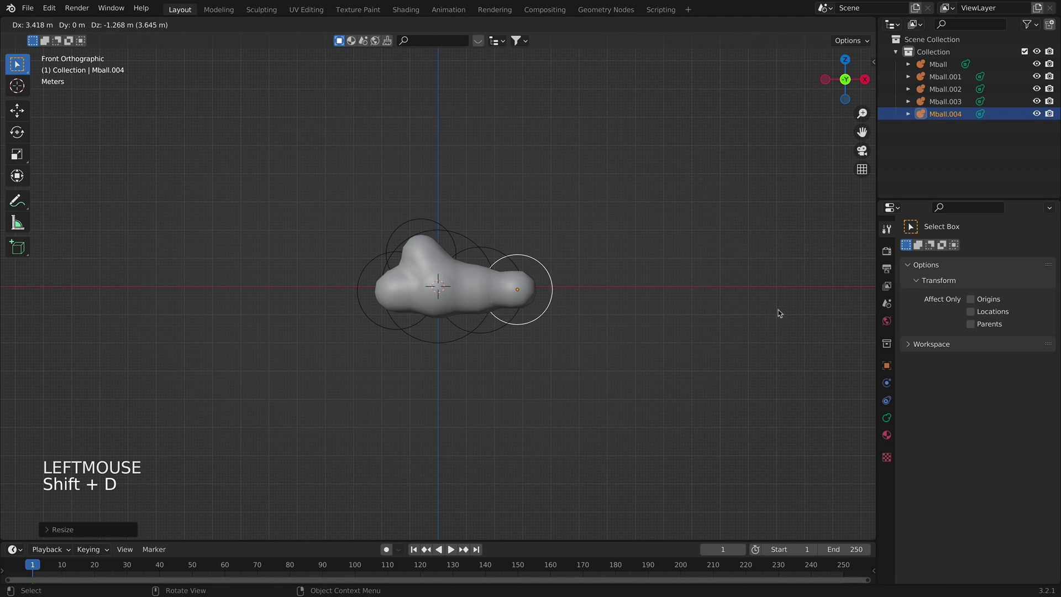
left_click(776, 307)
key("shift+d")
key("s")
key("s")
left_click(739, 308)
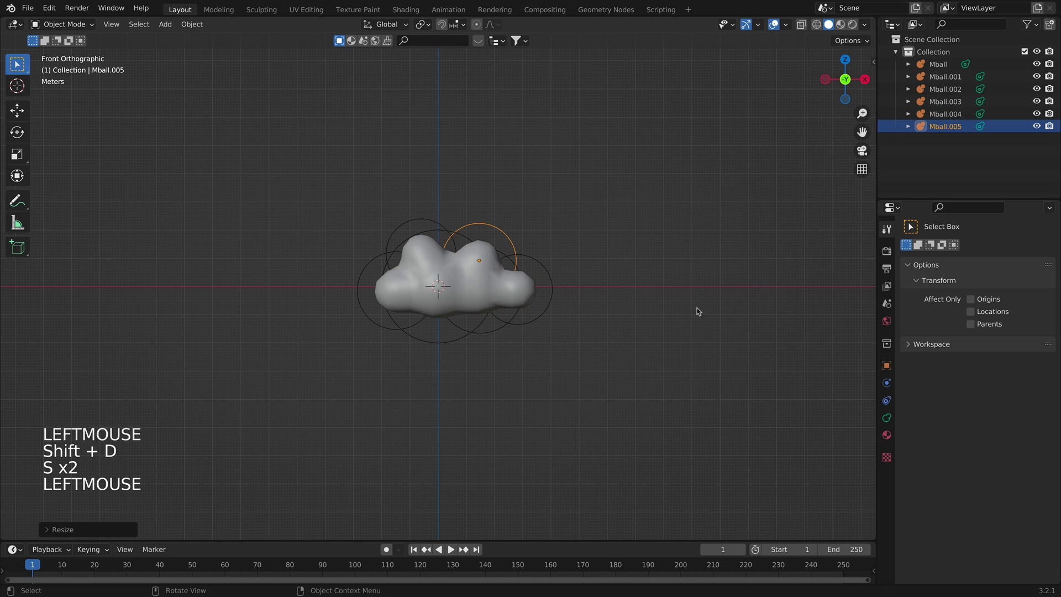
key("shift+d")
left_click(558, 283)
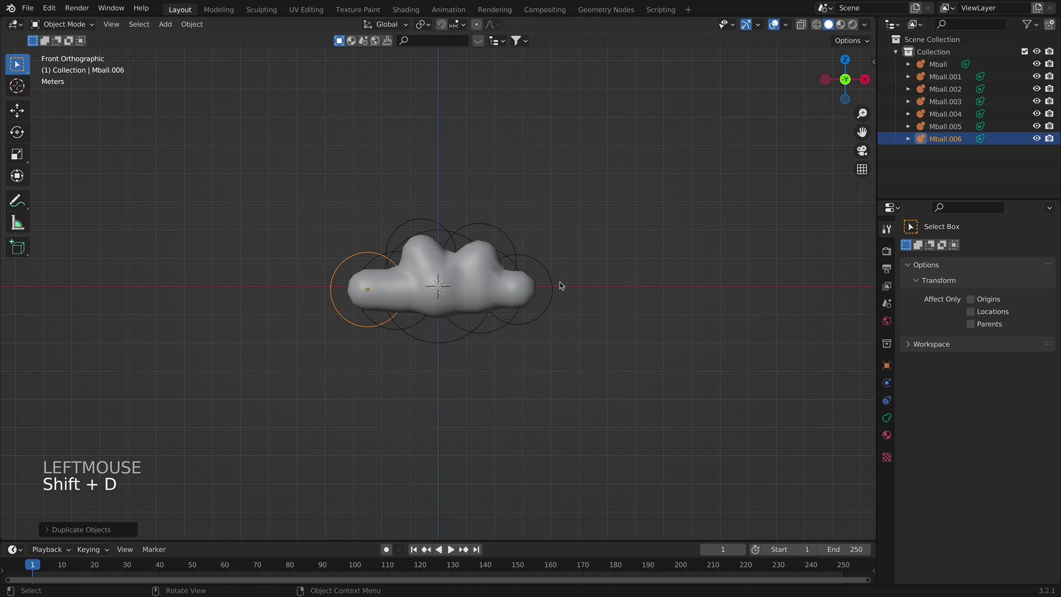
key("shift+d")
left_click(598, 256)
- Add a ninth ball under the cloud and return to Object Mode
key("Tab")
key("Tab")
key("shift+d")
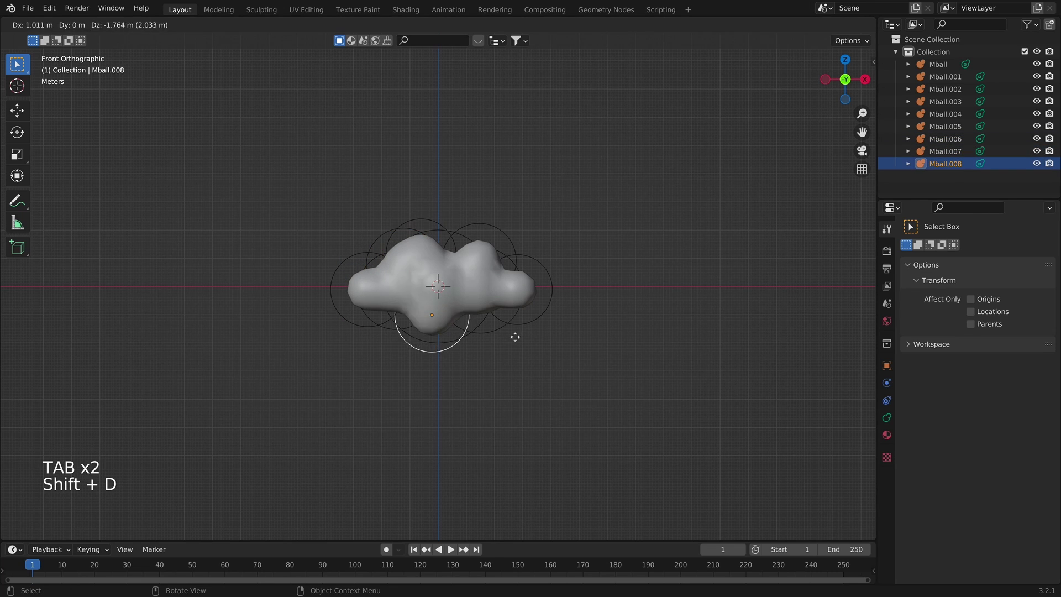
left_click(523, 329)
key("Tab")
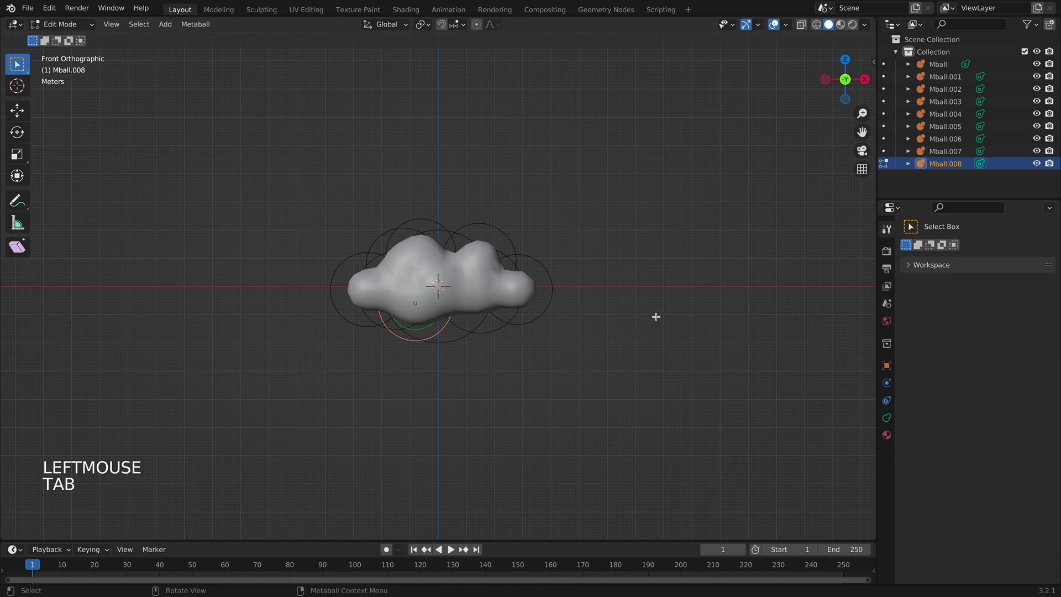
key("Tab")
left_click(656, 317)
- Select all nine metaballs, scale the whole cloud down, and view it from the front
scroll(655, 317, "down", 1)
middle_click_drag(656, 317, 555, 343)
left_click_drag(332, 221, 600, 389)
middle_click_drag(600, 389, 545, 379)
key("s")
key("s")
key("s")
left_click(576, 366)
key("KP_1")
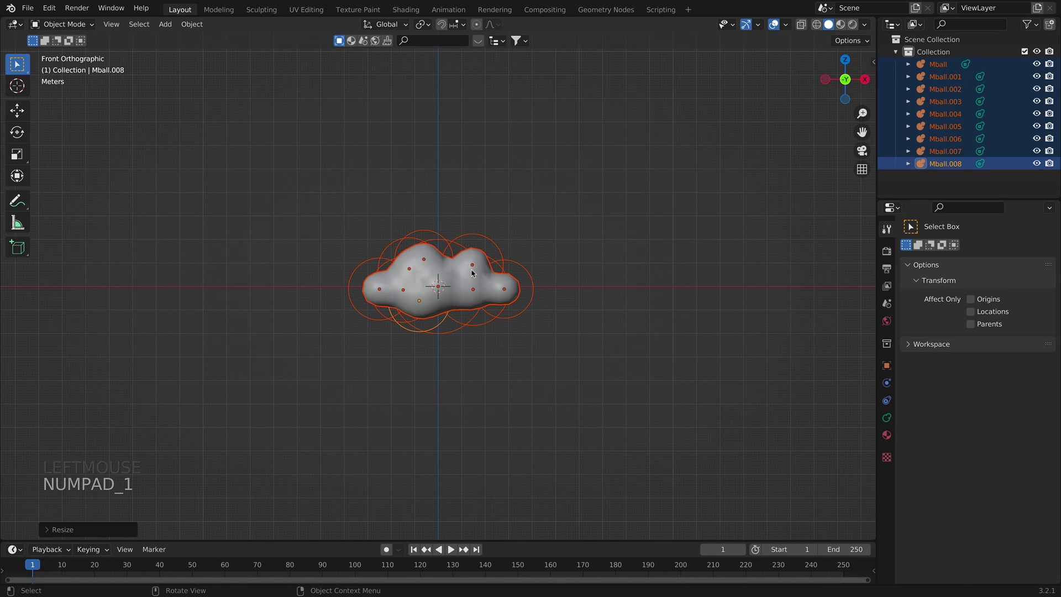
- Convert the selected metaballs into one mesh, Mball.009, and check its vertices in Edit Mode
right_click(448, 252)
mouse_move(445, 238)
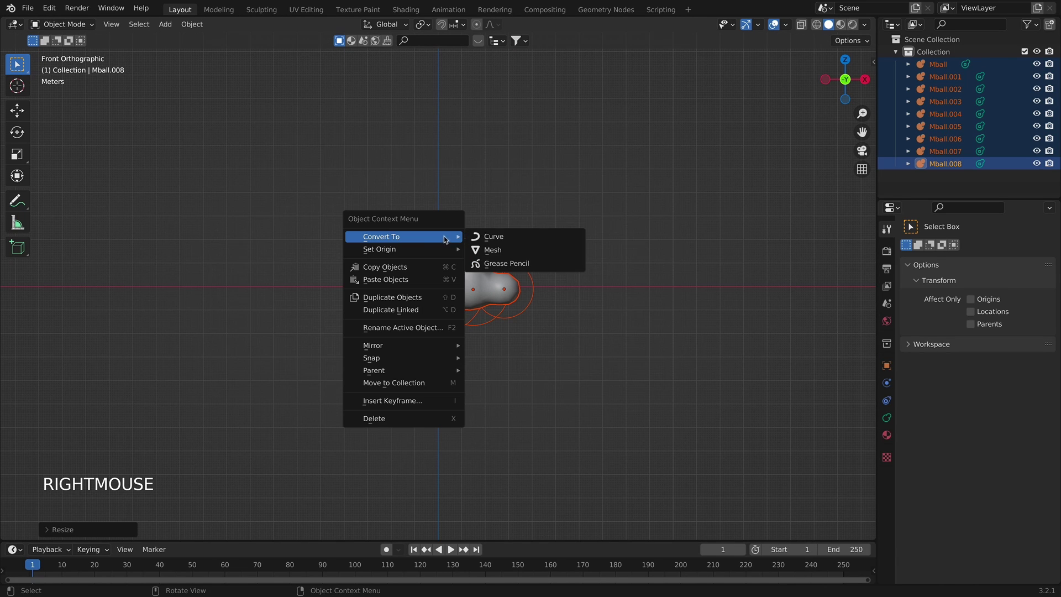
left_click(476, 249)
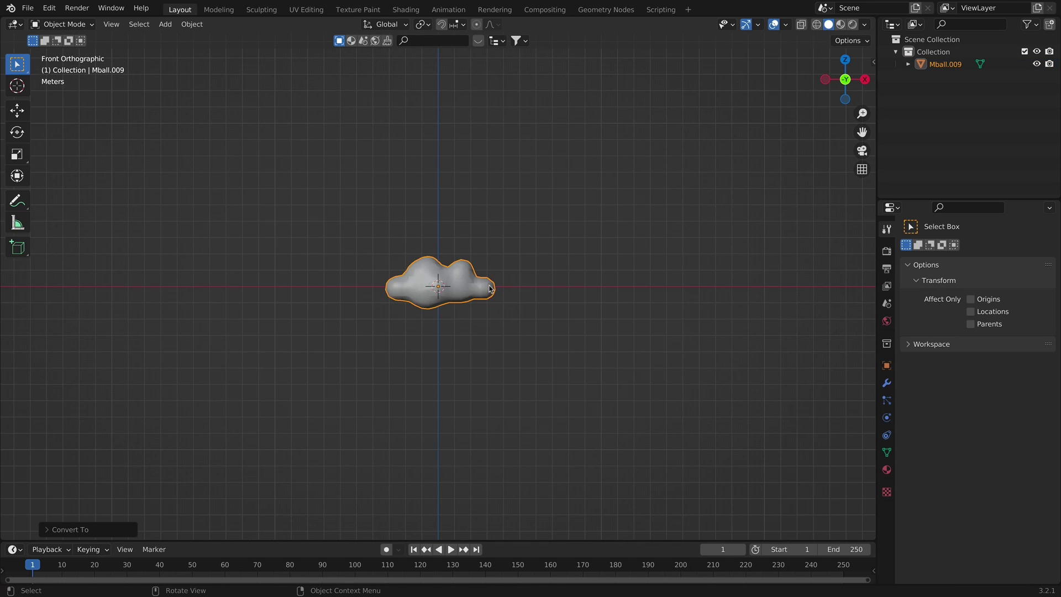
key("Tab")
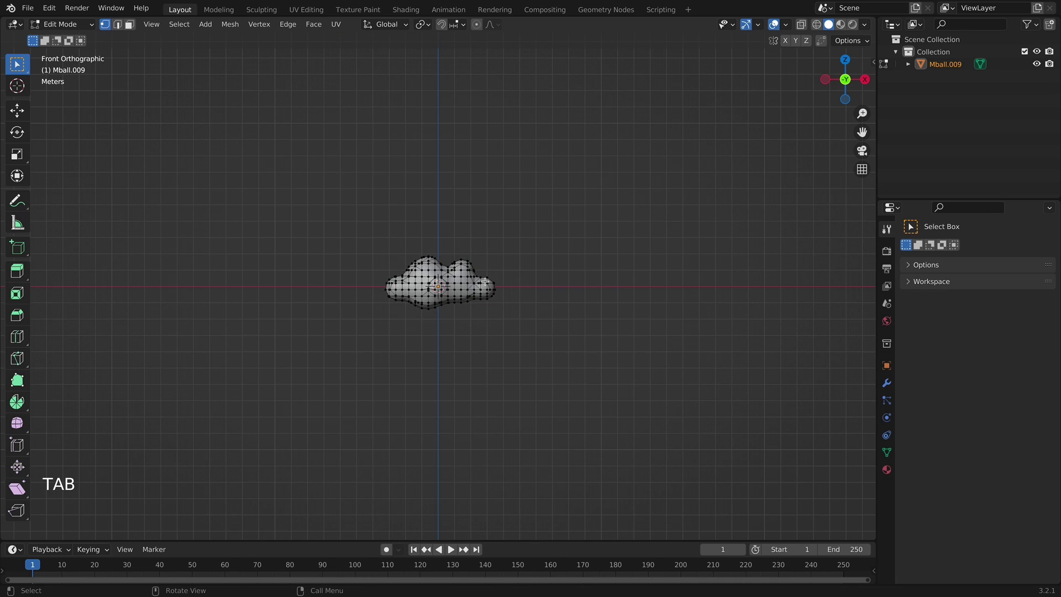
scroll(472, 279, "up", 3)
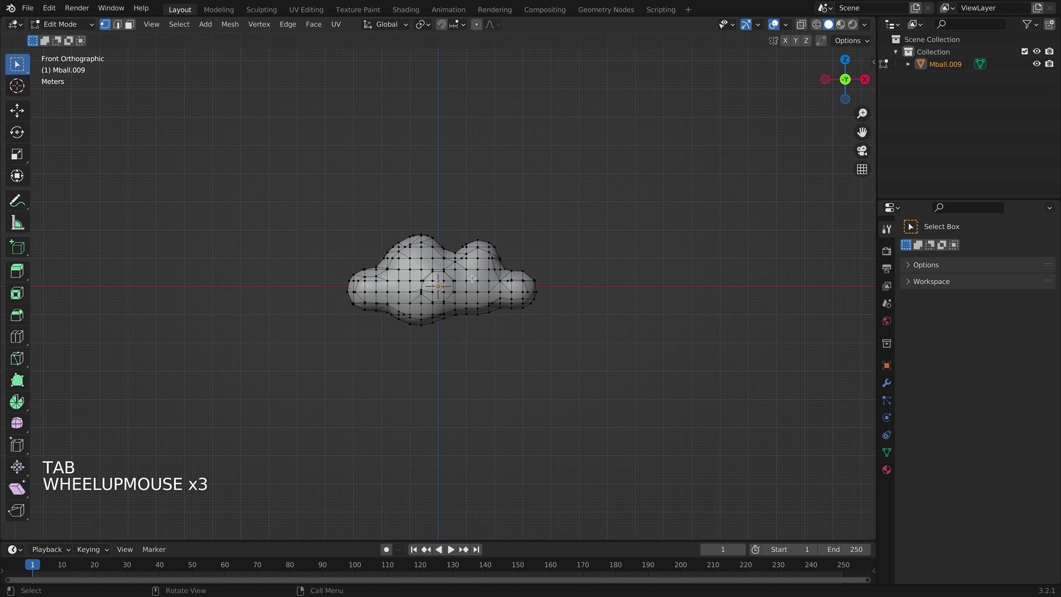
key("Tab")
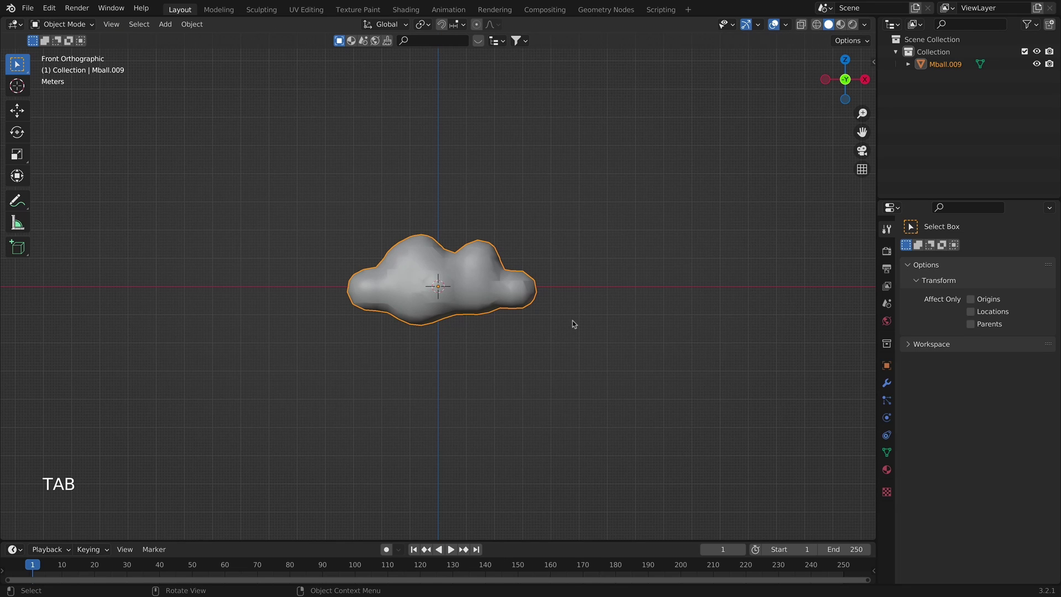
left_click(885, 384)
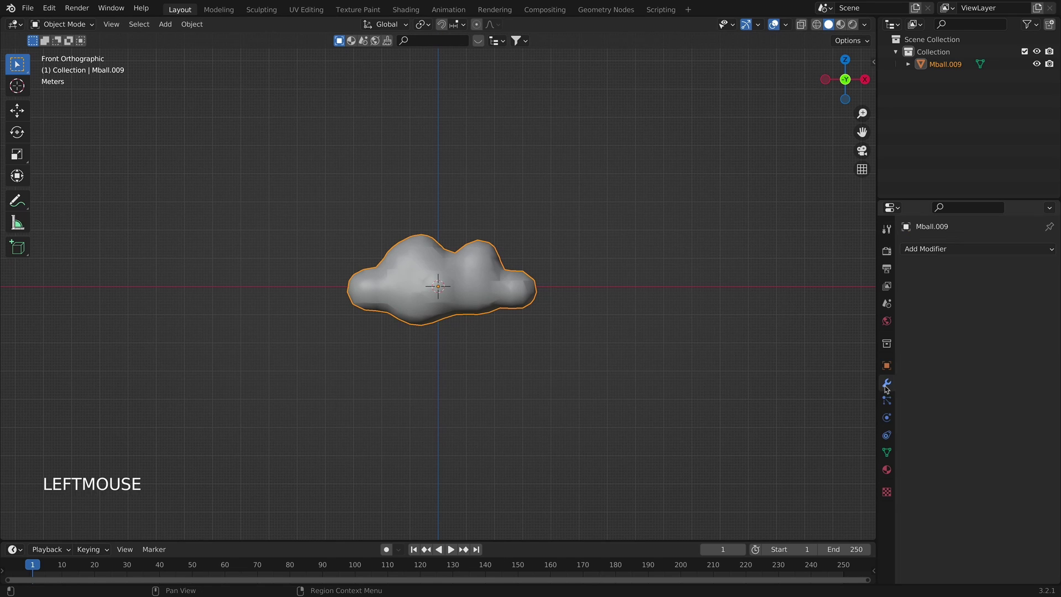
- Add a Subdivision Surface modifier with render level 1 to the cloud
left_click(948, 255)
left_click(799, 472)
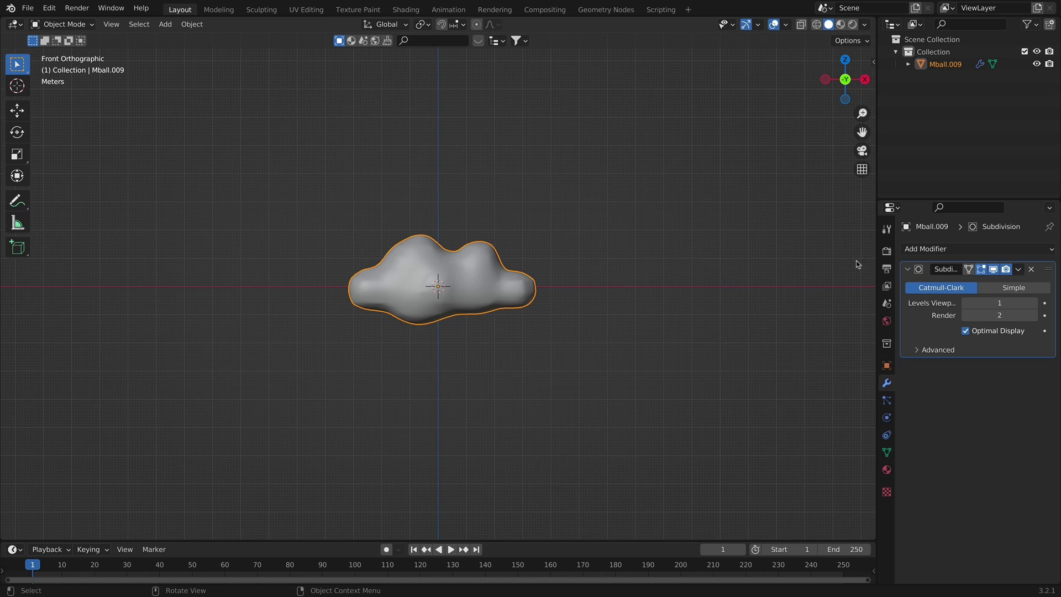
left_click(964, 315)
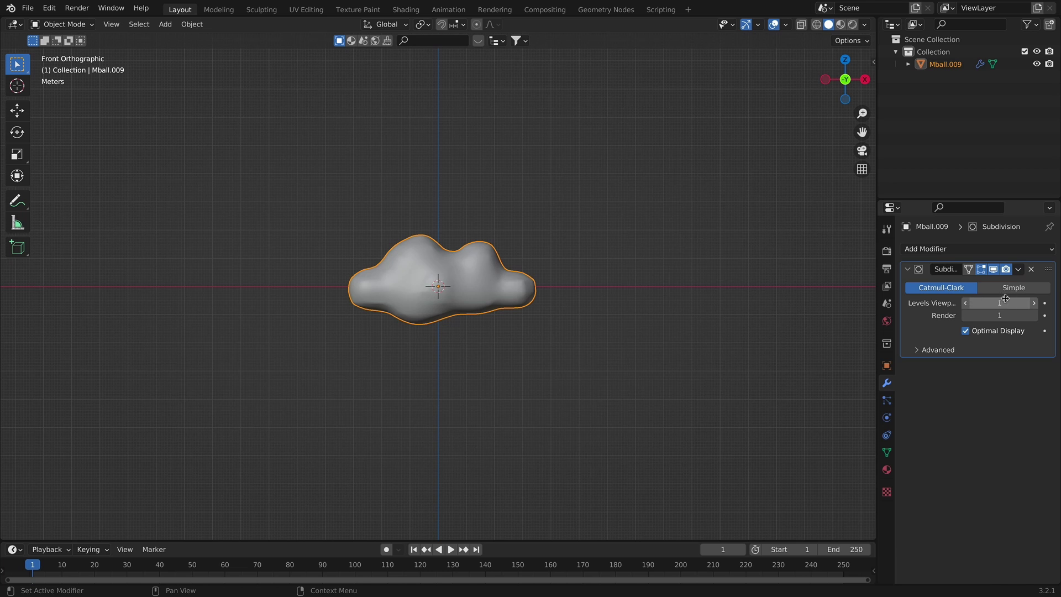
key("Tab")
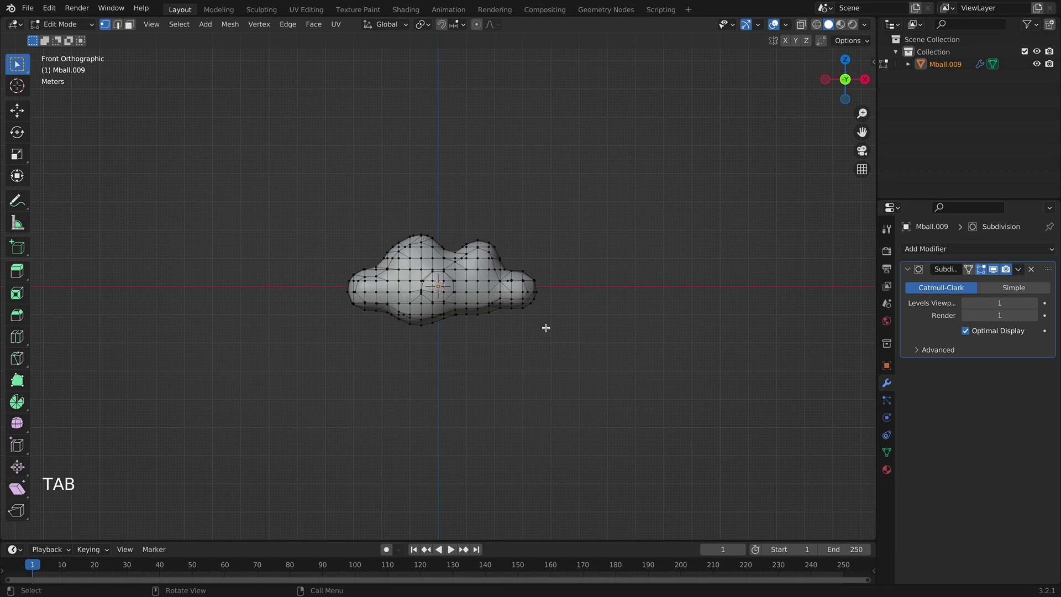
key("Tab")
- Apply the Subdivision modifier and inspect the denser mesh in Edit Mode
key("super")
key("super+a")
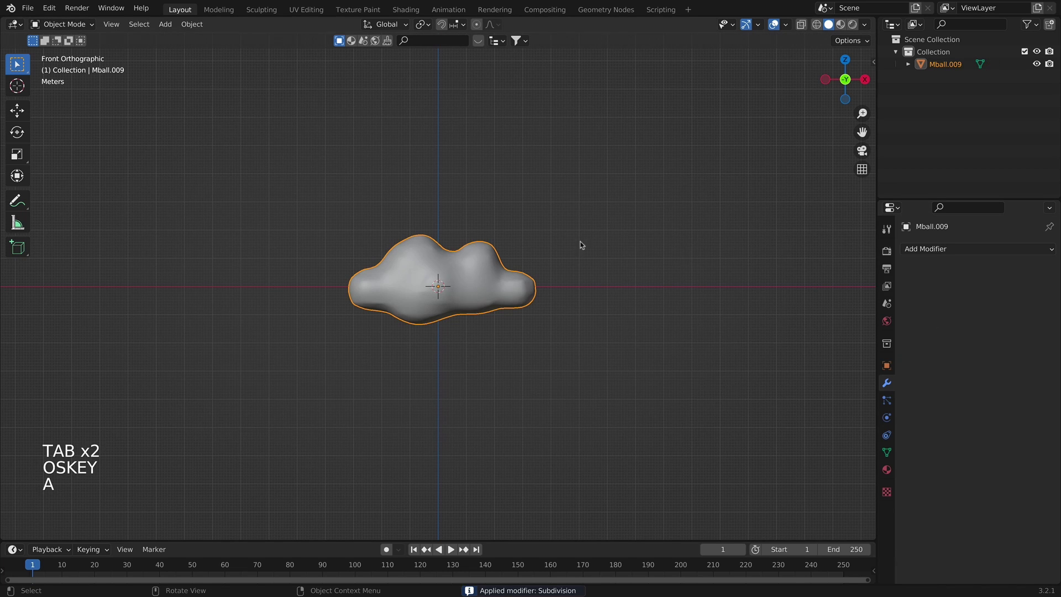
key("Tab")
scroll(459, 254, "up", 4)
middle_click_drag(480, 280, 599, 327)
key("KP_1")
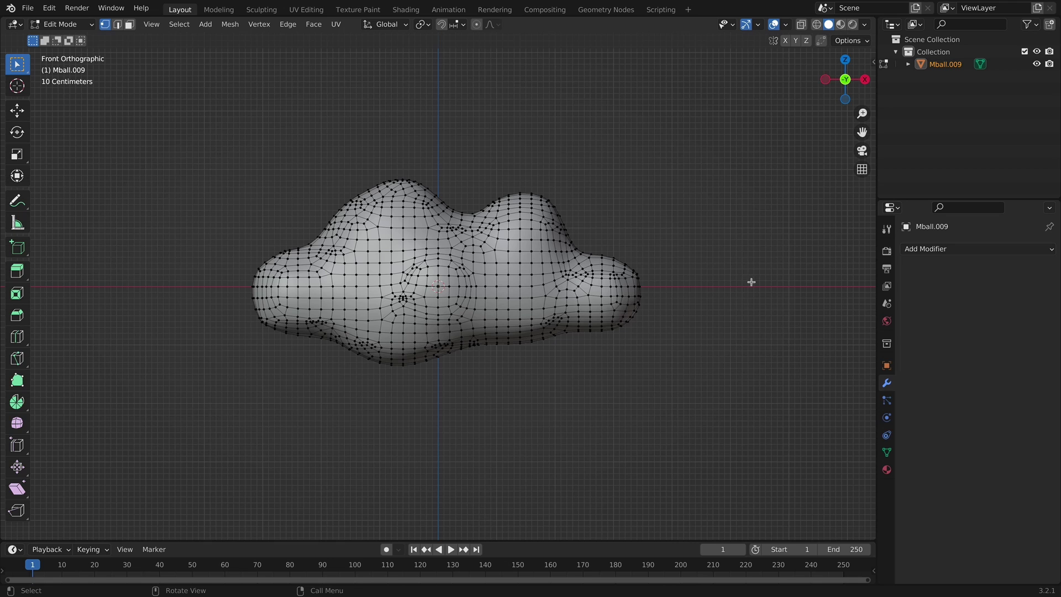
key("Tab")
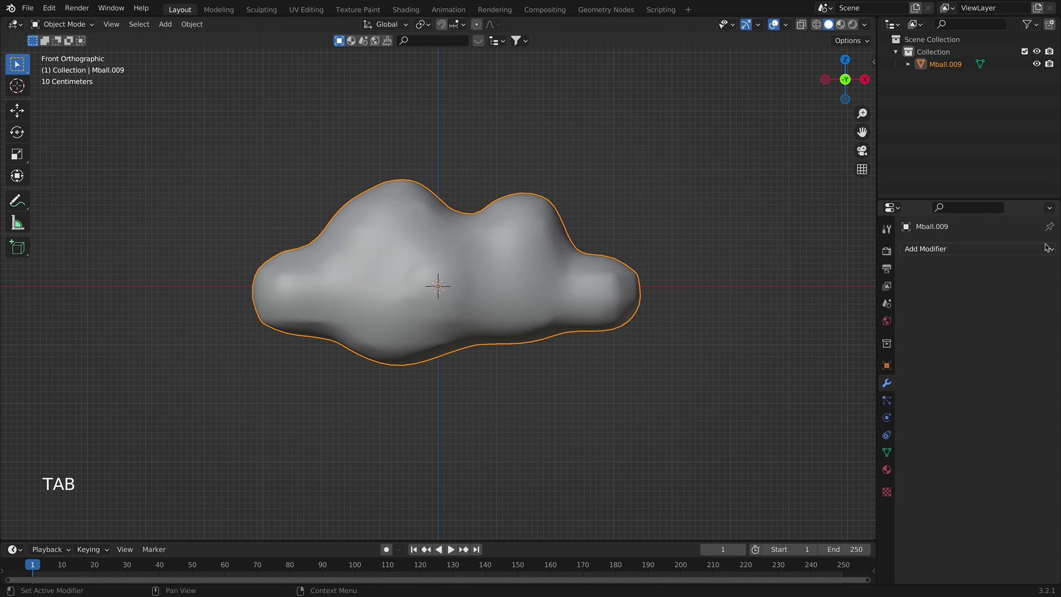
left_click(1017, 250)
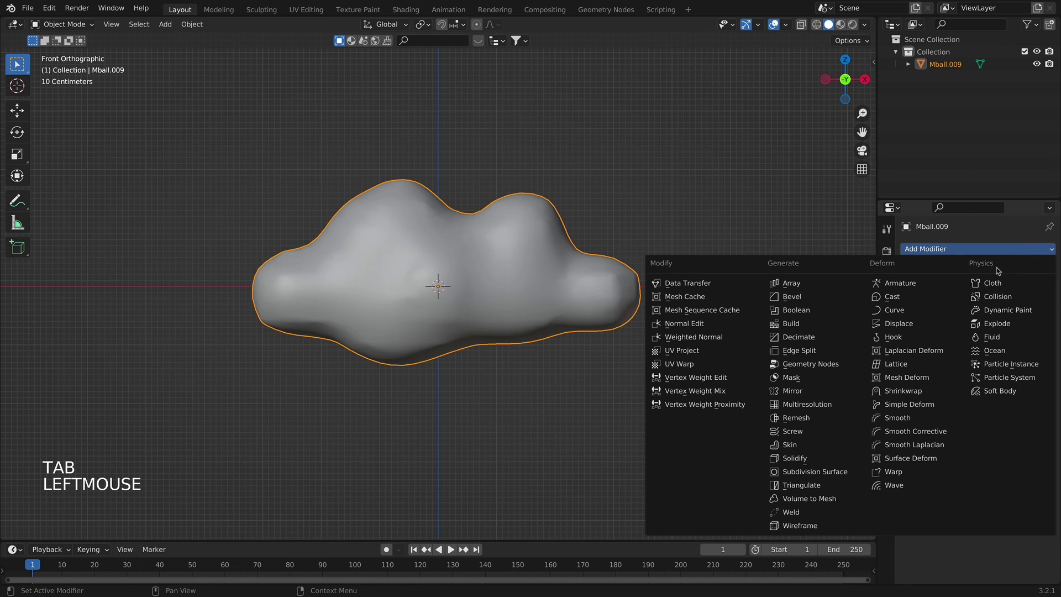
- Add a Displace modifier with a new texture, Texture.001, and open its texture settings
left_click(899, 324)
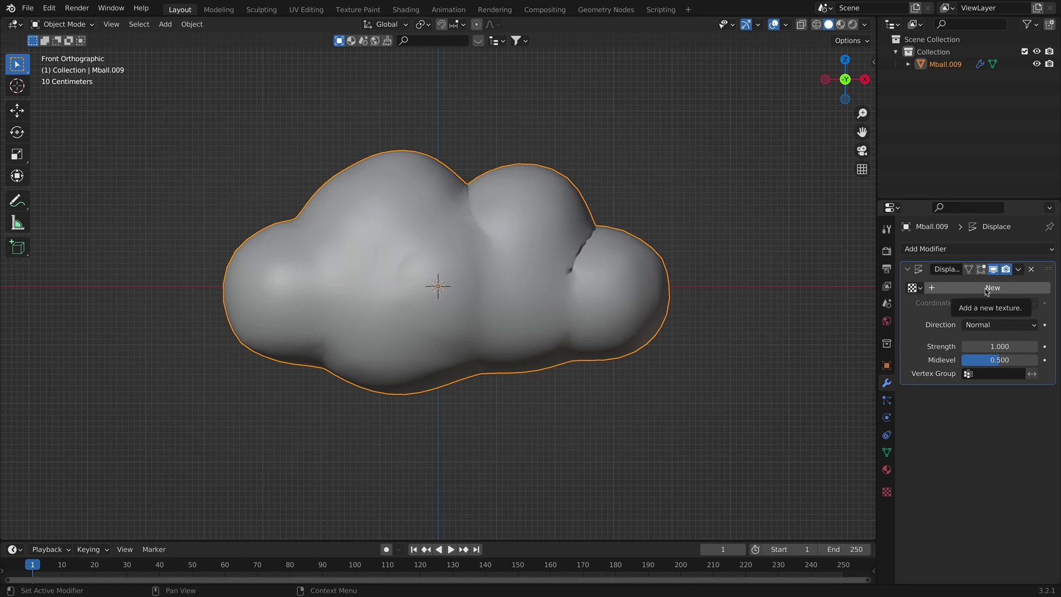
left_click(949, 291)
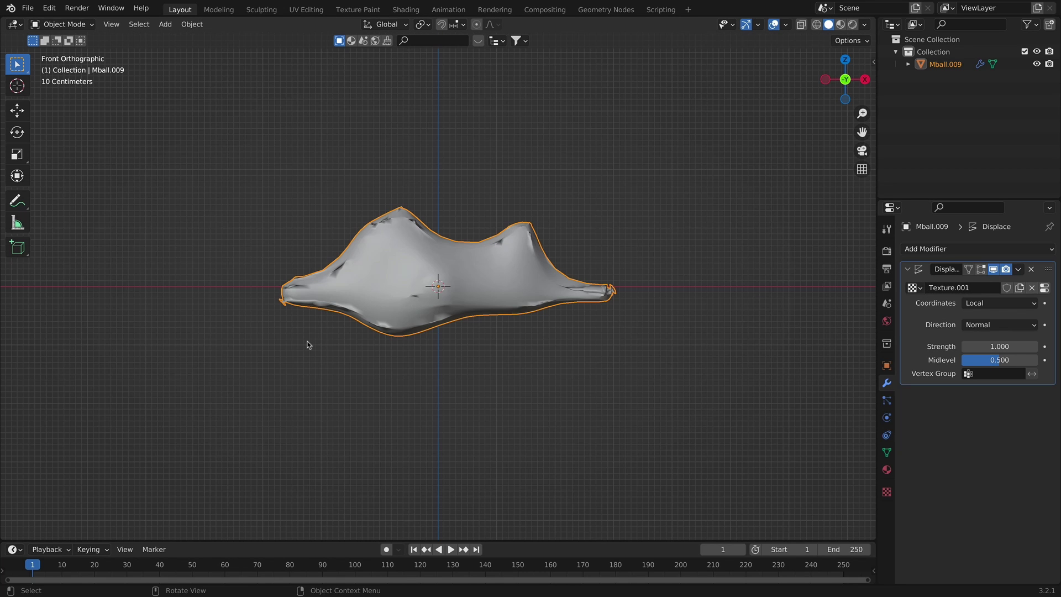
double_click(887, 492)
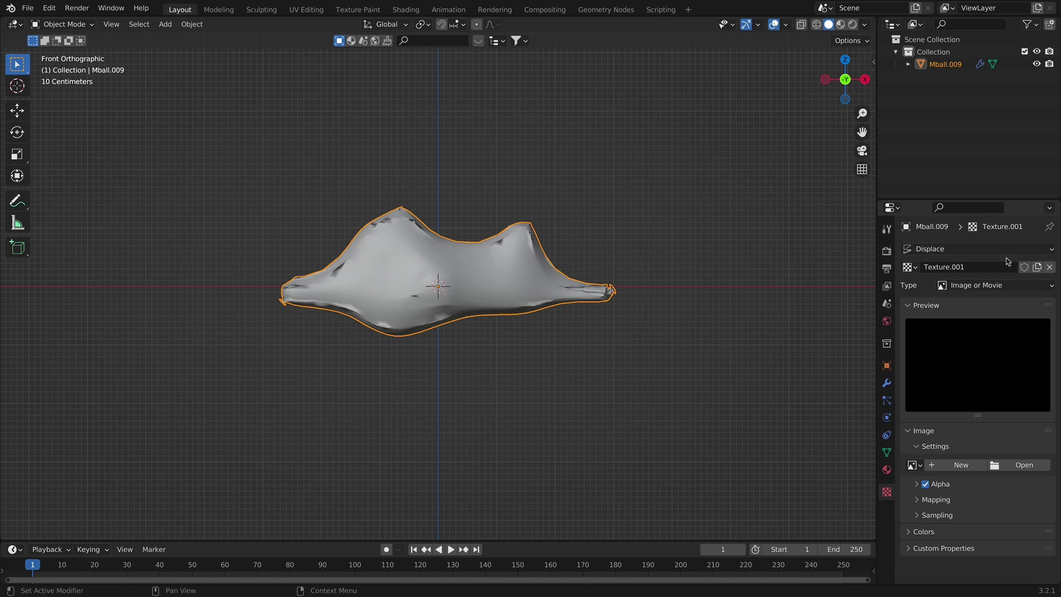
- Change Texture.001's type from Image or Movie to Clouds
left_click(916, 268)
left_click(976, 285)
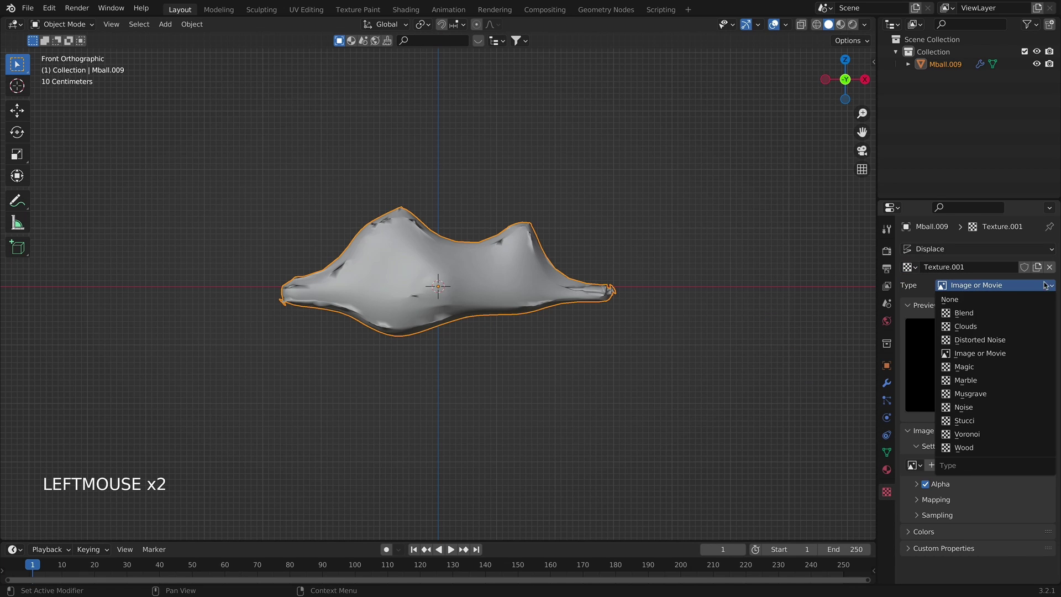
left_click(992, 327)
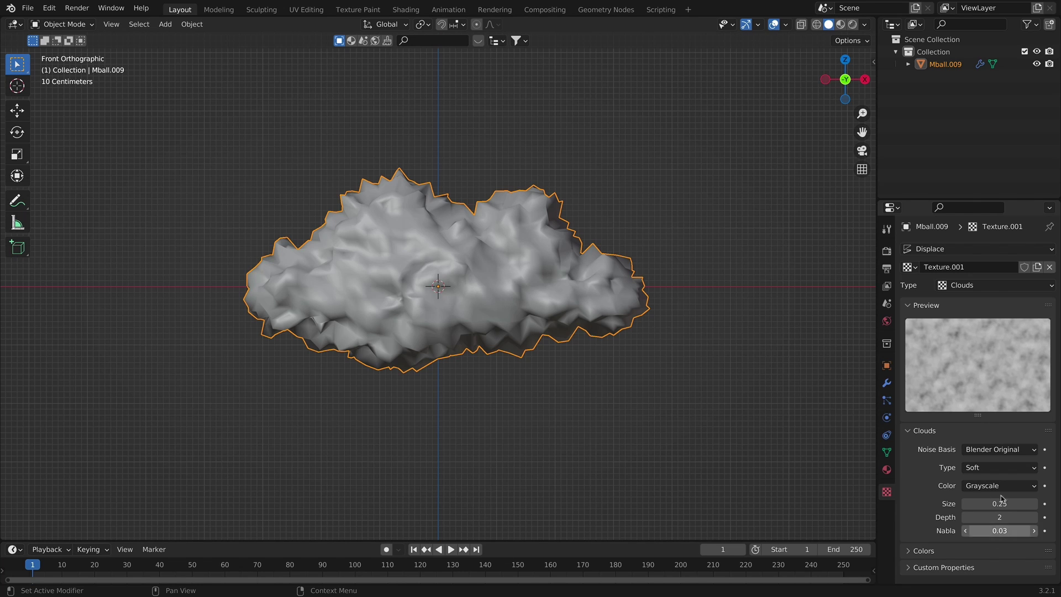
scroll(972, 509, "down", 2)
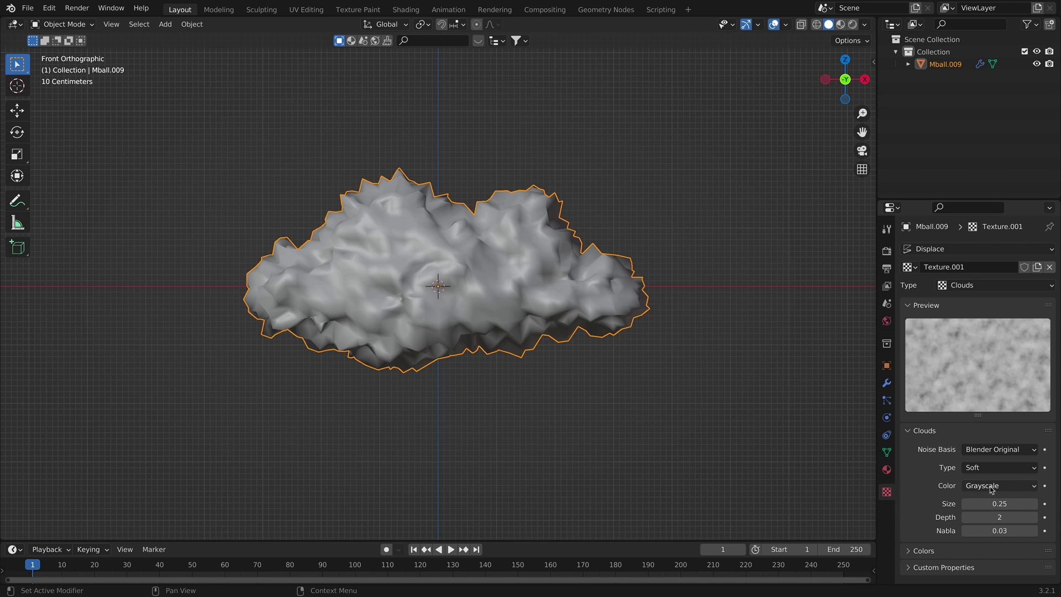
- Keep the Clouds texture Grayscale and set its noise Depth to 24
left_click(1020, 486)
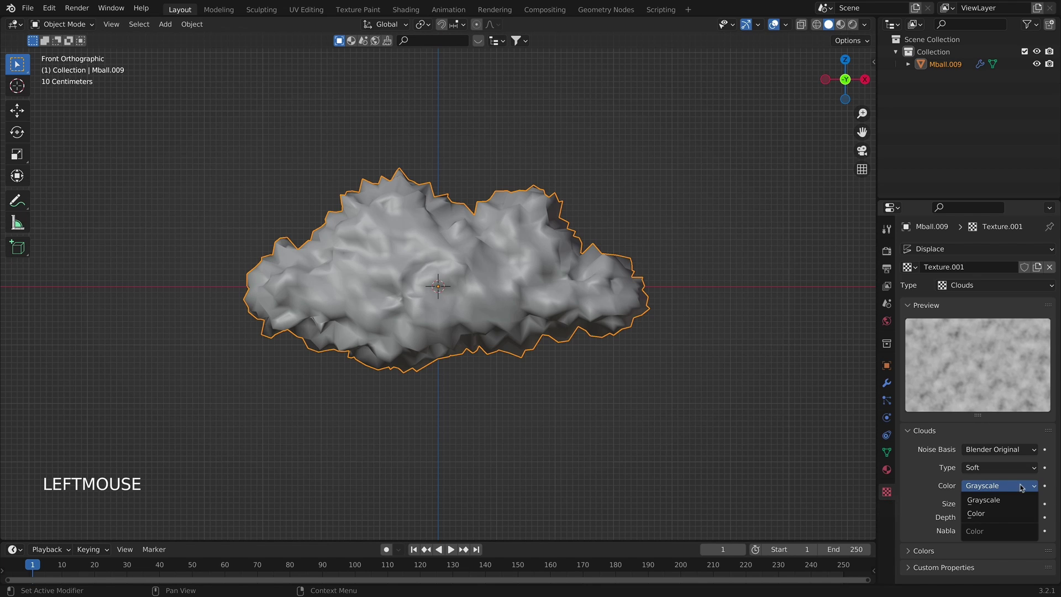
left_click(981, 500)
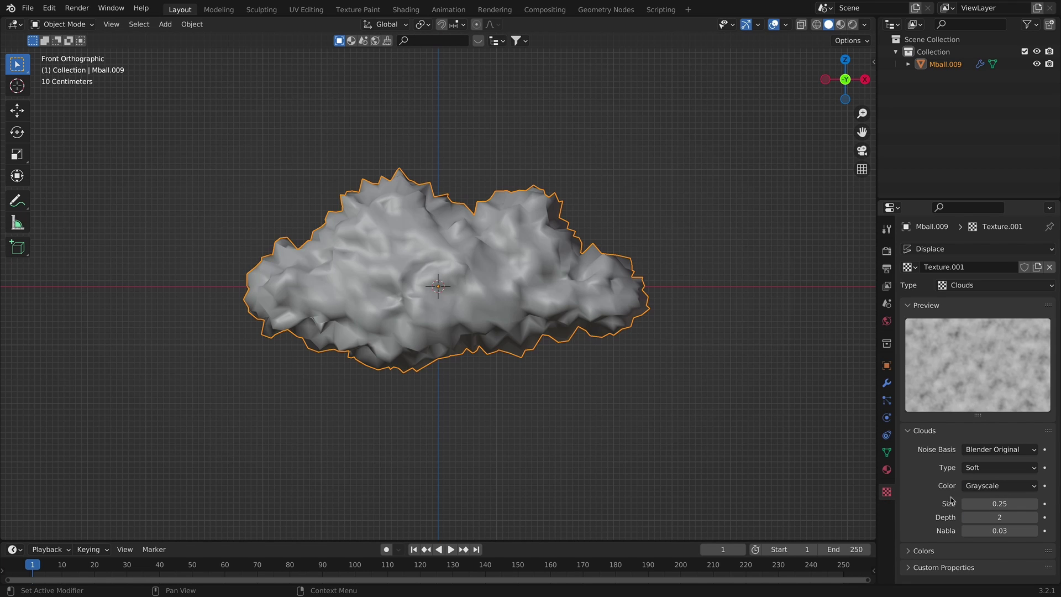
scroll(951, 489, "down", 2)
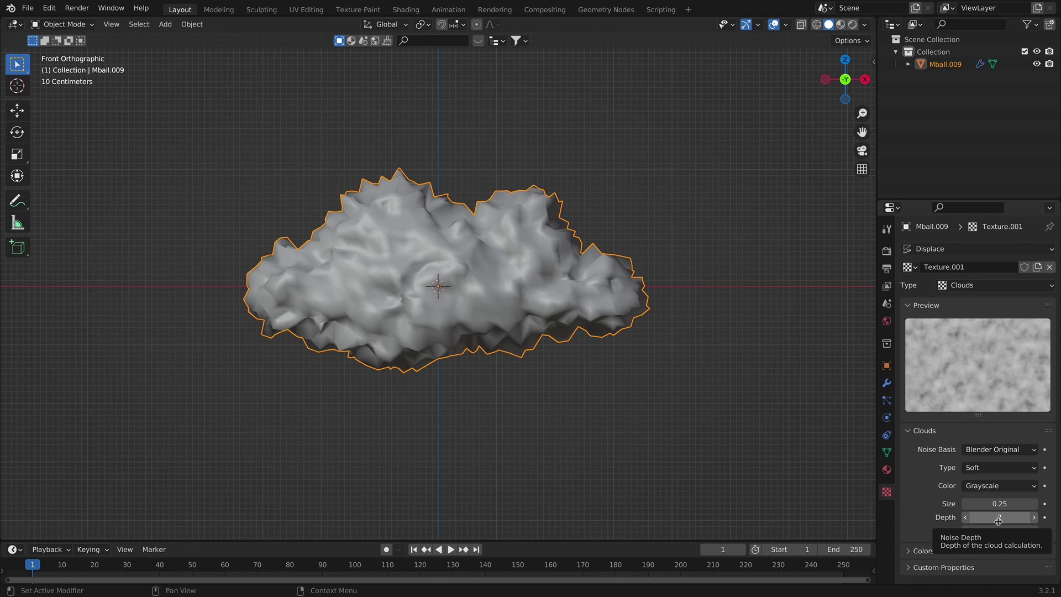
mouse_move(989, 521)
left_mouse_down()
mouse_move(1019, 521)
mouse_move(1005, 520)
left_mouse_up()
mouse_move(1000, 516)
left_mouse_down()
mouse_move(972, 516)
mouse_move(990, 513)
left_mouse_up()
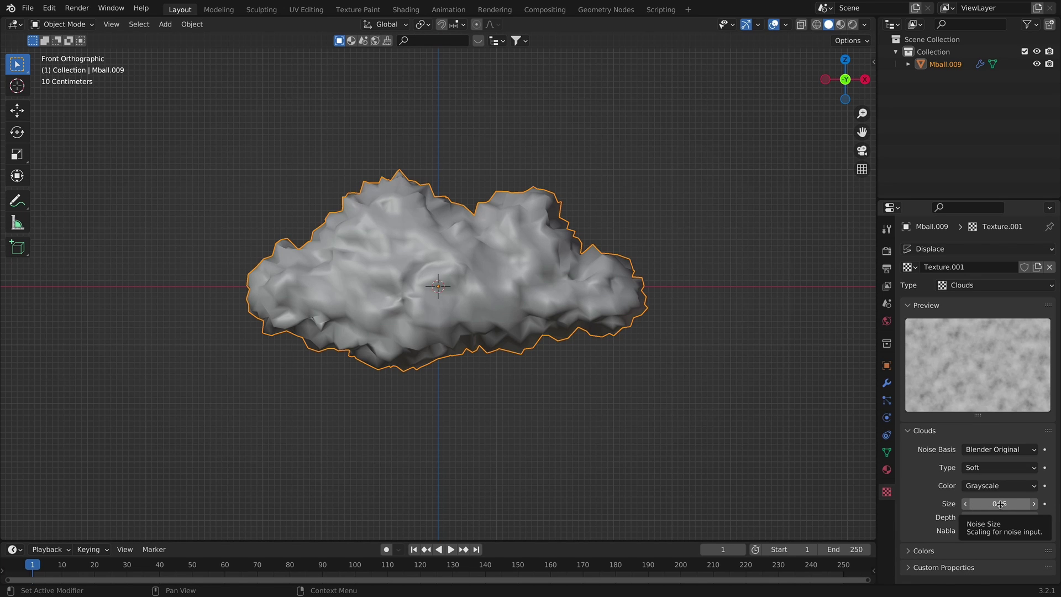
- Set the noise Size to 0.75 and switch the viewport to Rendered shading
left_click(999, 503)
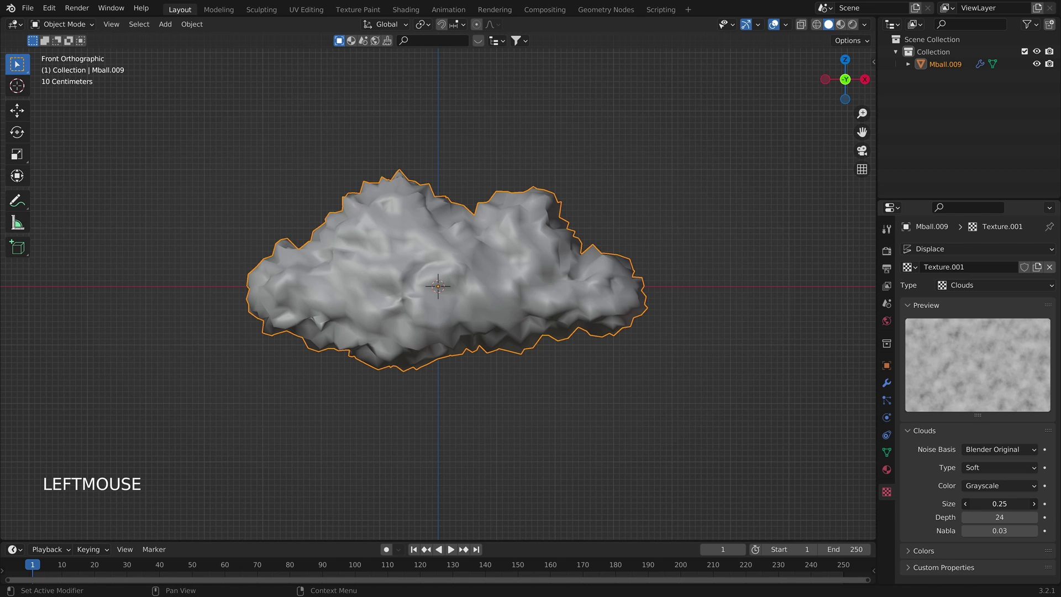
type("0.69")
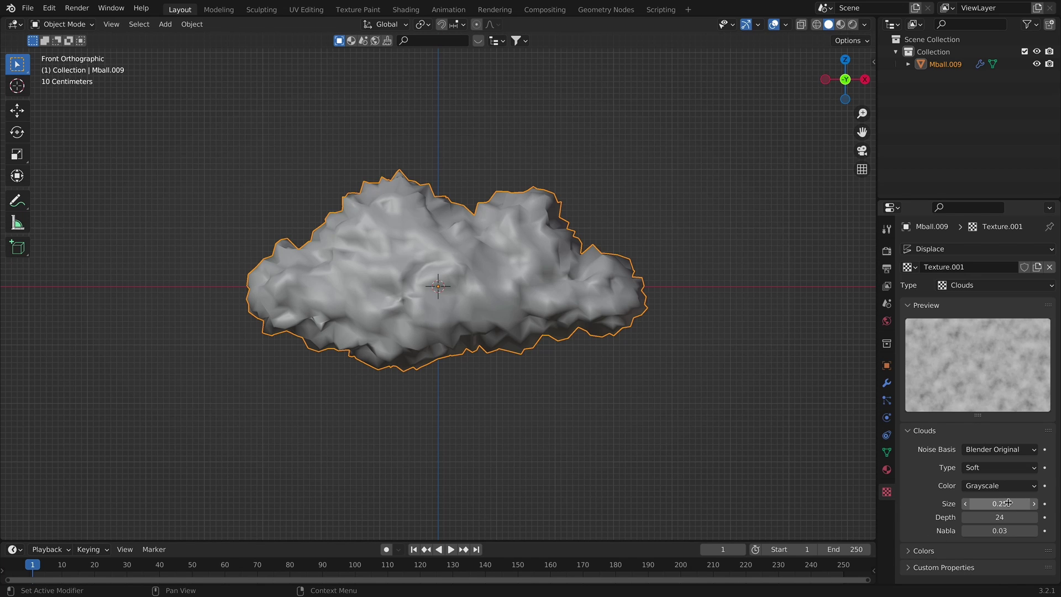
left_click(930, 508)
left_click_drag(999, 504, 1033, 503)
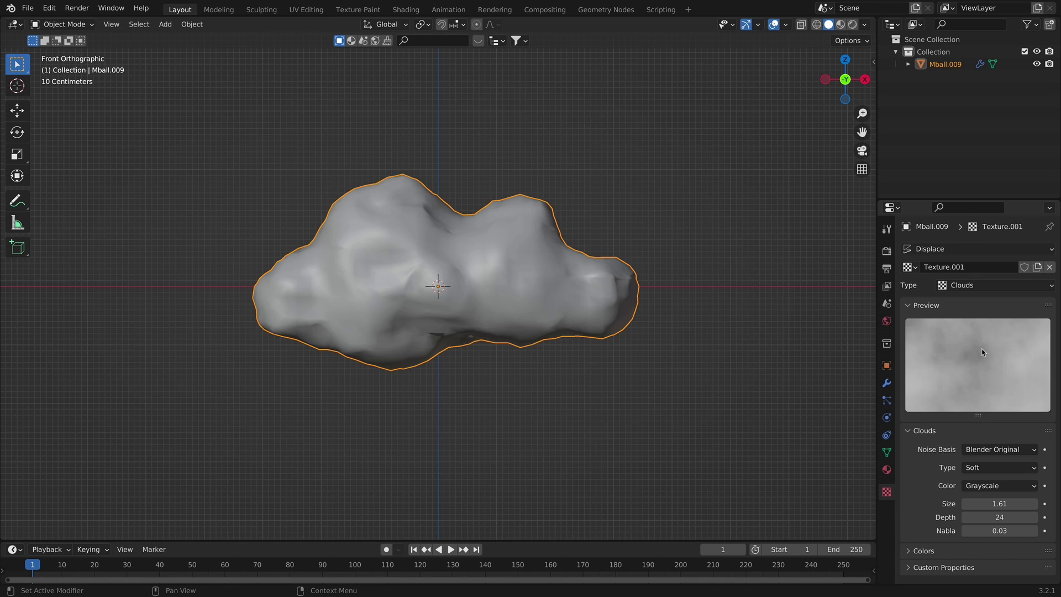
left_click_drag(995, 504, 962, 503)
key("KP_1")
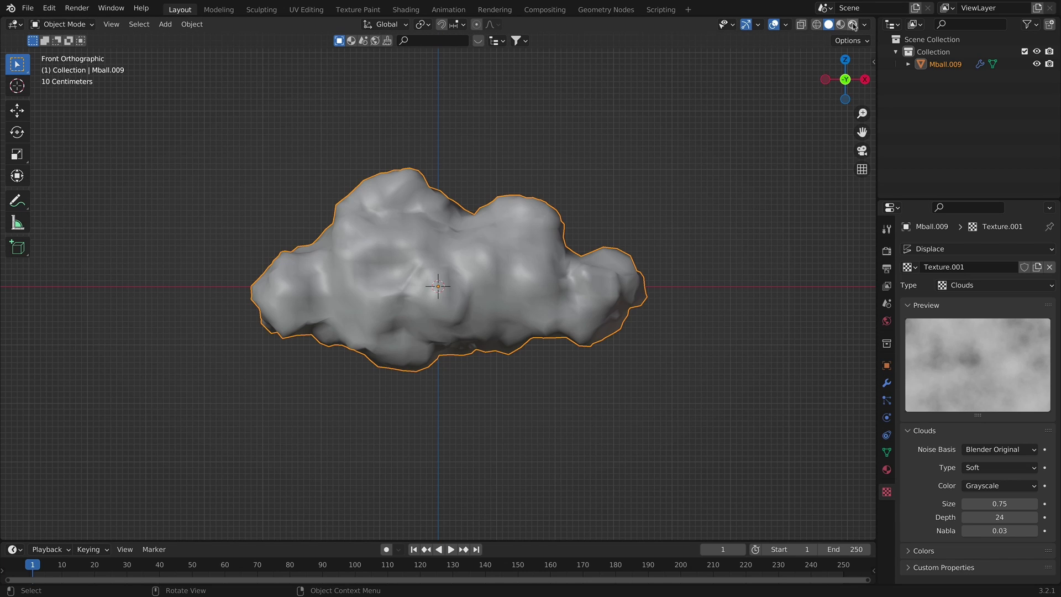
left_click(853, 25)
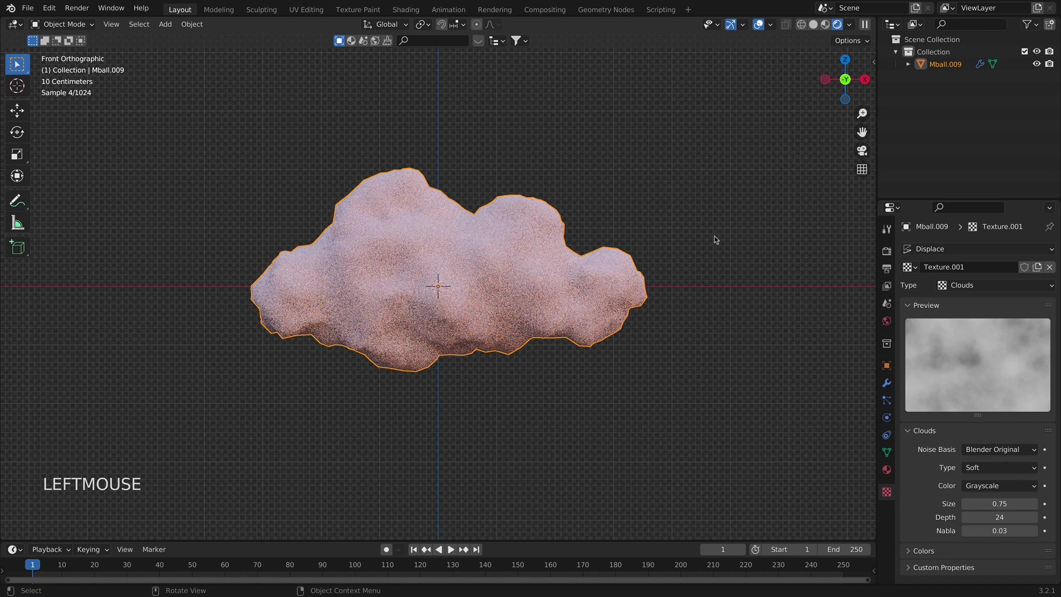
- Duplicate the cloud as Mball.001 far left along X, then reselect Mball.009 and enlarge the timeline
scroll(715, 240, "down", 1)
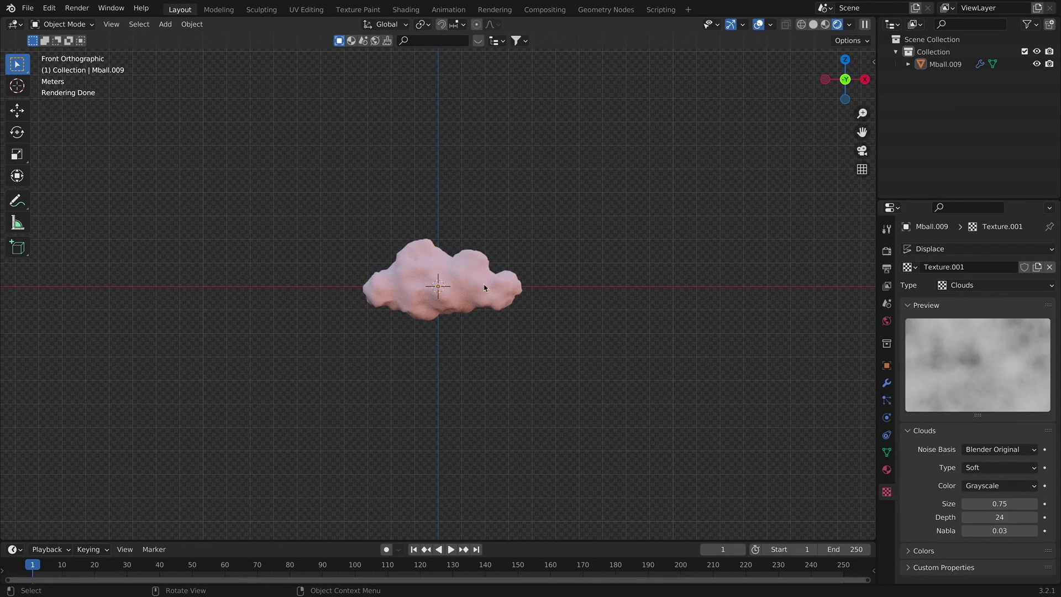
left_click(484, 287)
key("shift+d")
key("x")
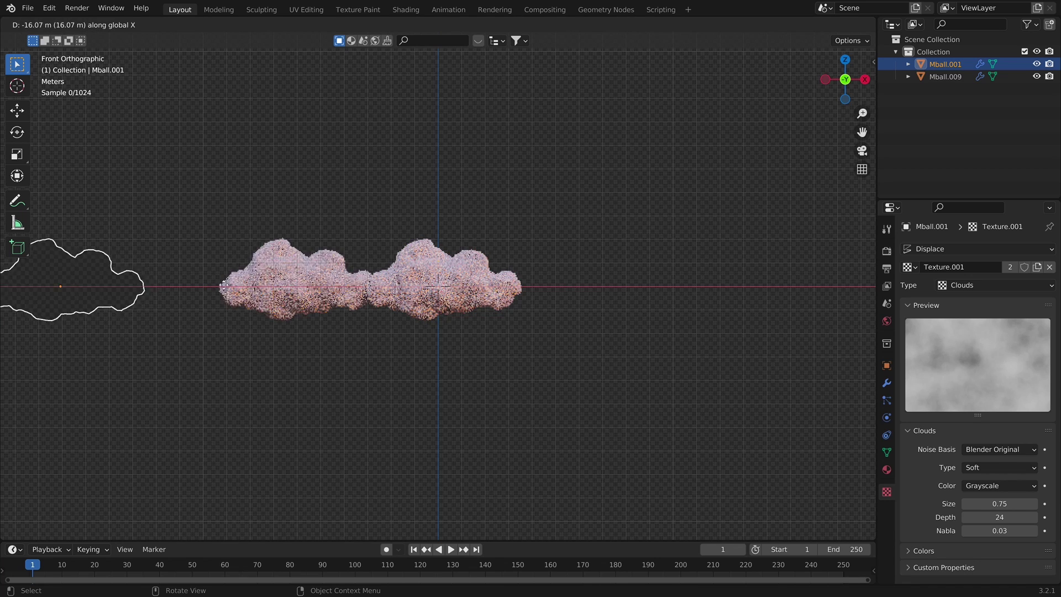
left_click(89, 279)
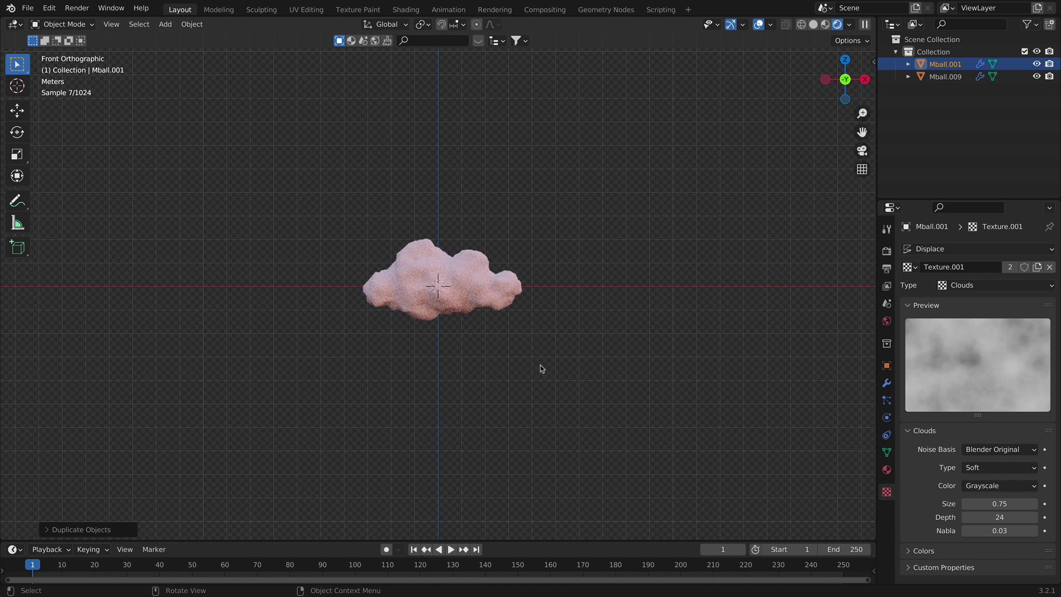
left_click(448, 260)
left_click_drag(532, 540, 544, 376)
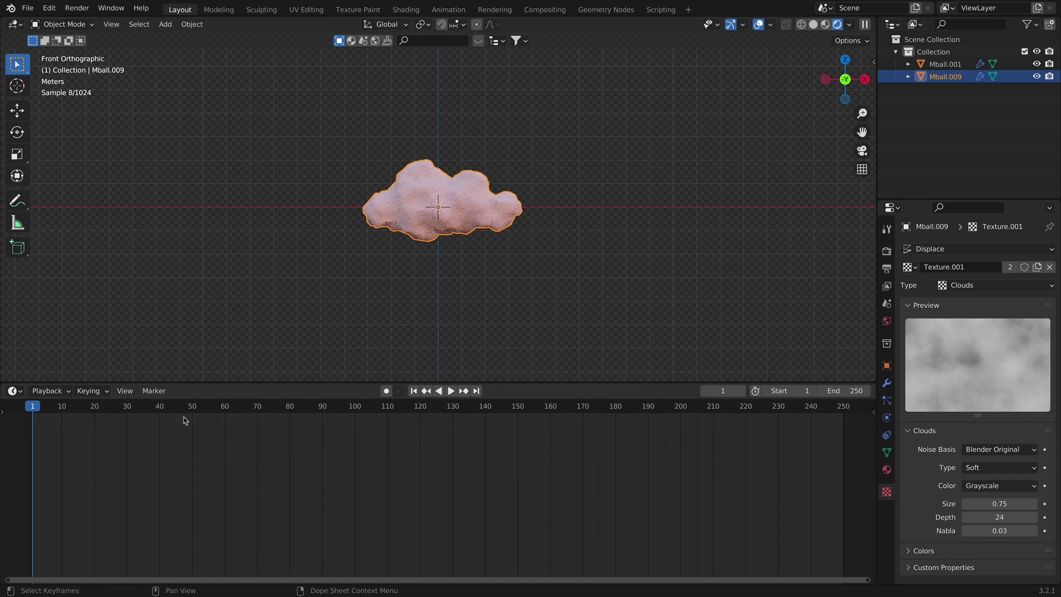
- Turn the lower timeline area into an enlarged Shader Editor
left_click(13, 391)
left_click(50, 506)
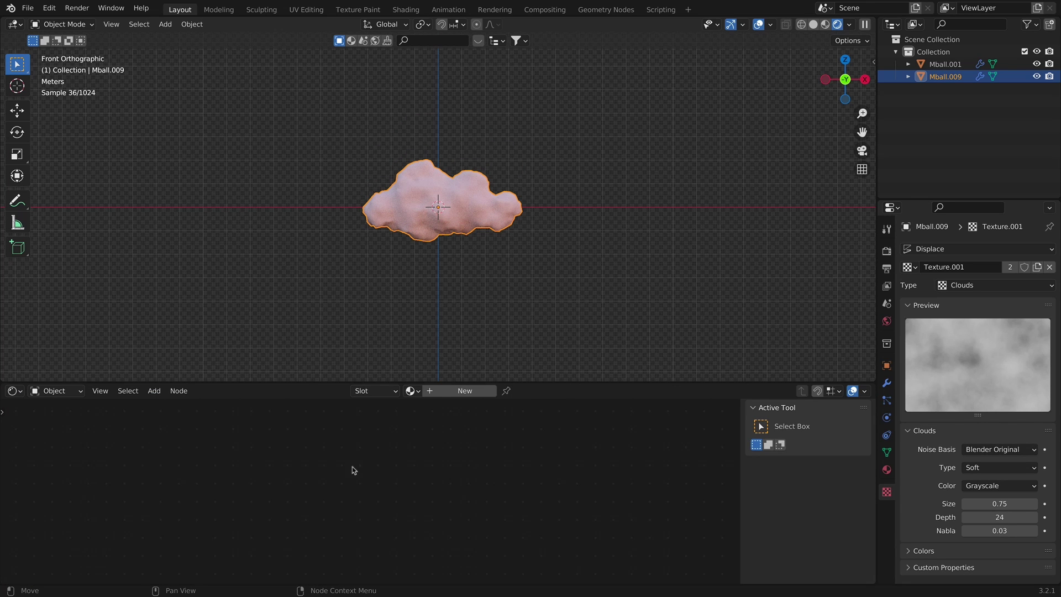
left_click_drag(562, 384, 561, 335)
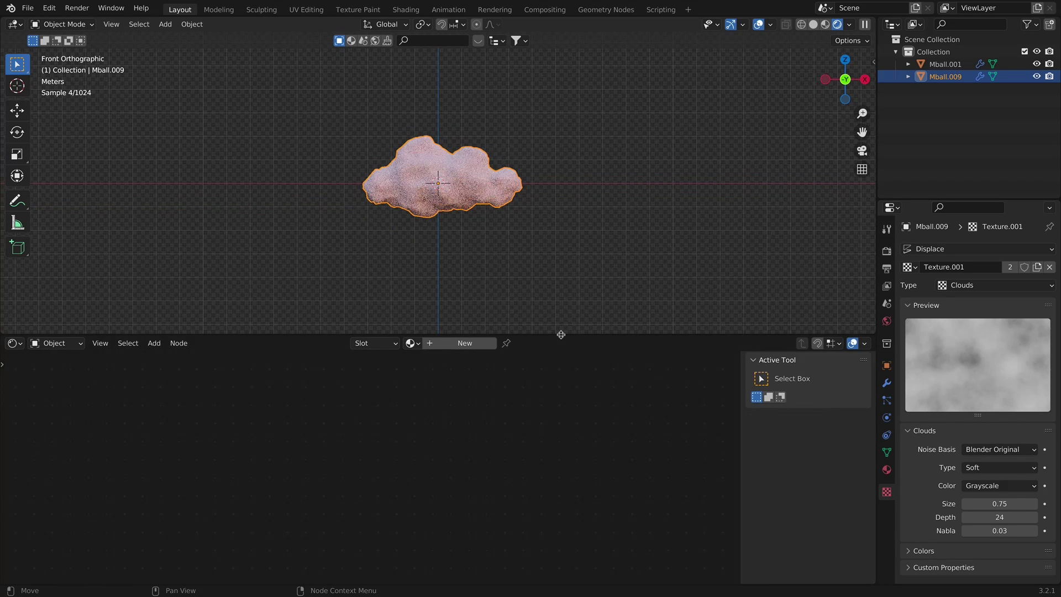
- Add a new material, Material.001, to Mball.009 and delete its Principled BSDF node
left_click(449, 347)
scroll(425, 475, "up", 2)
middle_click_drag(431, 489, 572, 451)
scroll(589, 467, "up", 1)
scroll(641, 437, "up", 1)
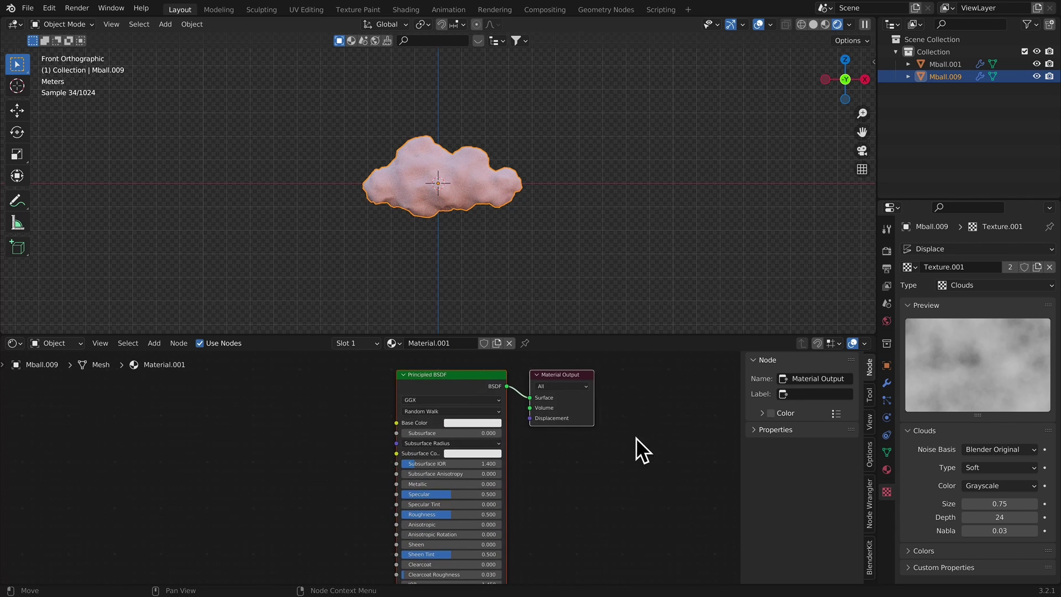
middle_click_drag(641, 437, 604, 432)
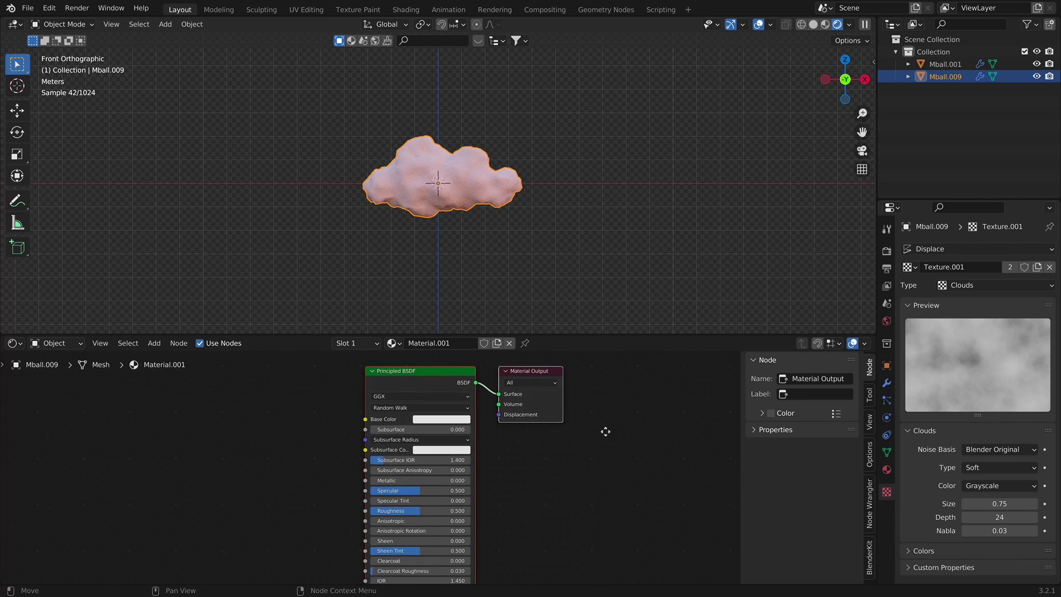
left_click(433, 380)
key("x")
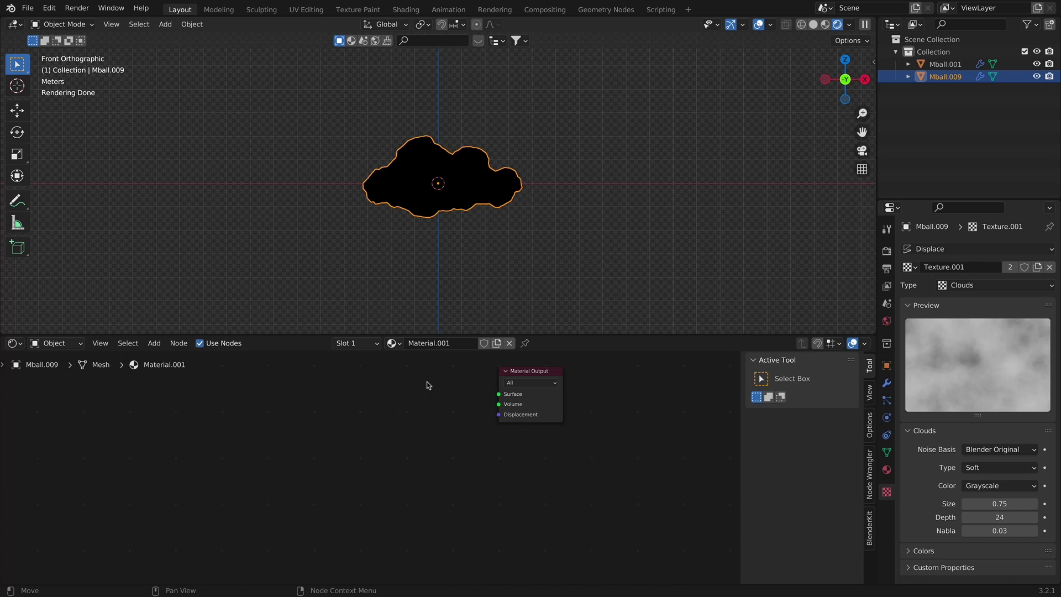
- Add a Principled Volume node and link it to the Material Output's Volume input
key("shift+a")
left_click(428, 383)
type("pri")
key("Down")
key("Return")
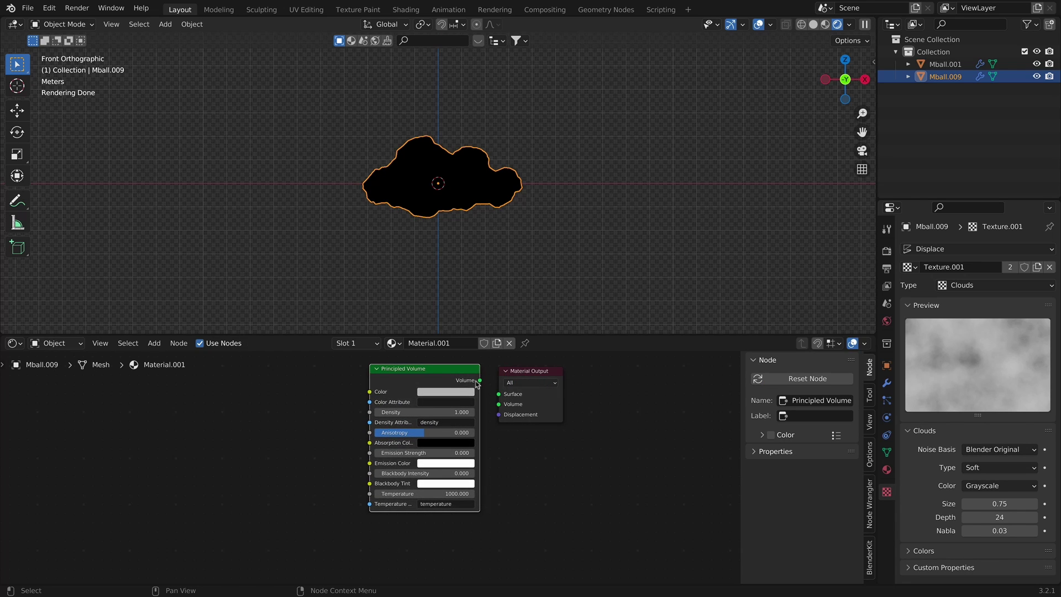
left_click(429, 360)
left_click_drag(483, 371, 499, 404)
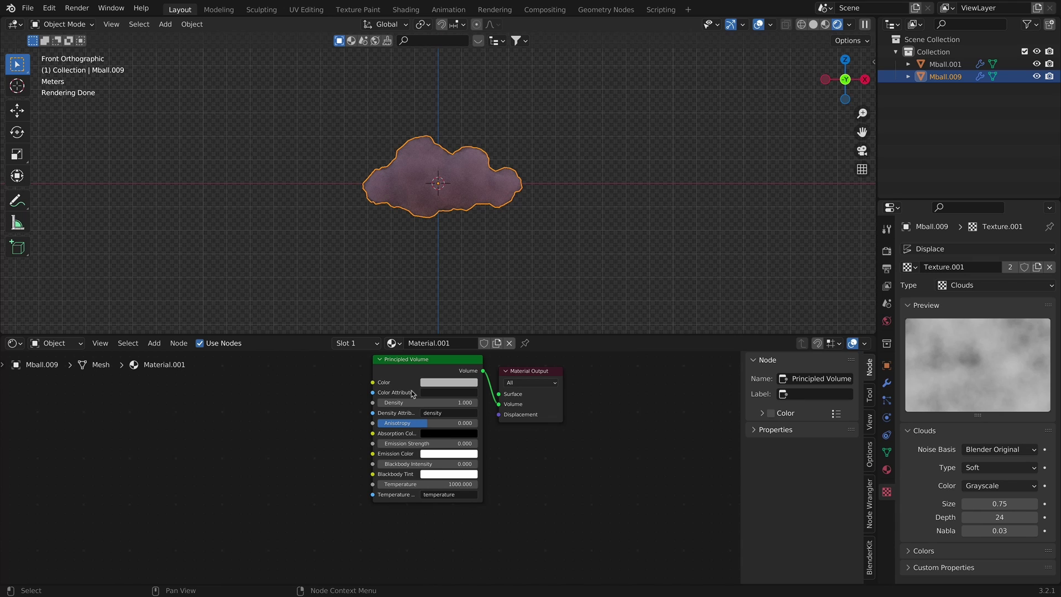
- Raise the Principled Volume Density to 2.2 and frame all nodes in the editor
left_click(449, 382)
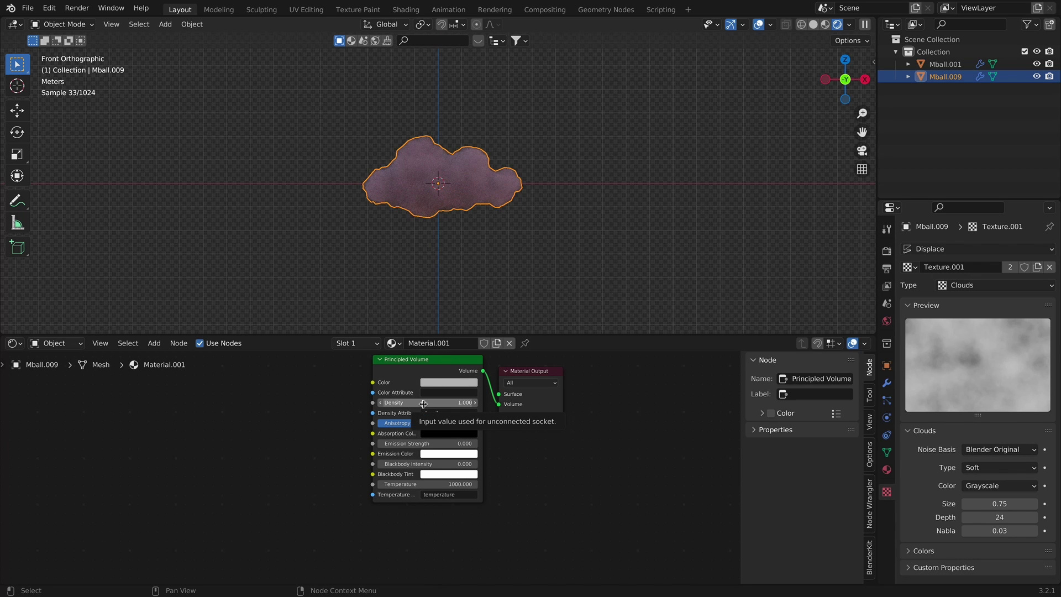
left_click(475, 403)
left_click(474, 403)
left_click(475, 403)
left_click(474, 402)
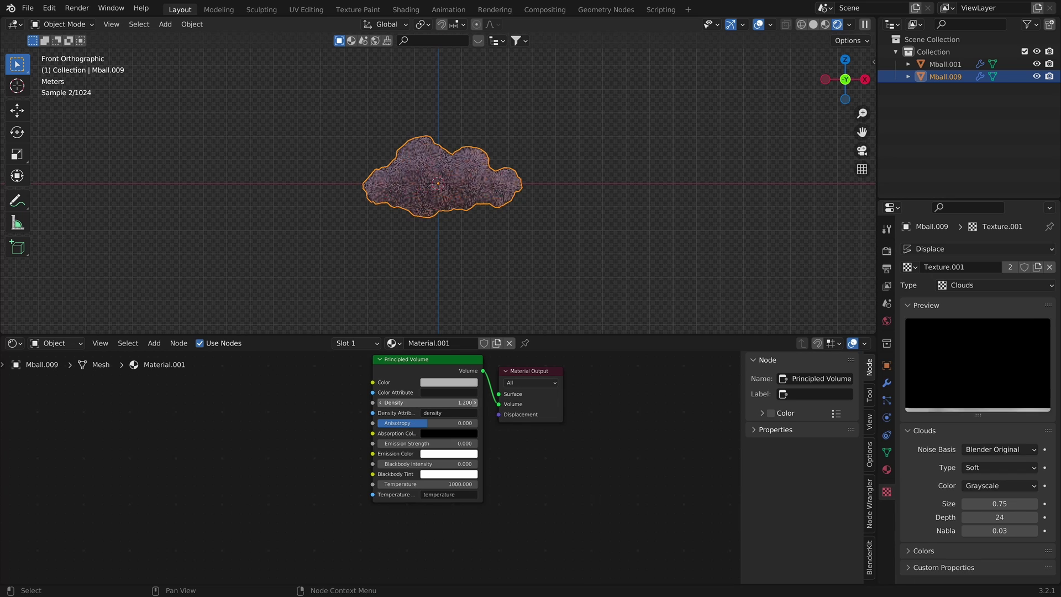
left_click(475, 403)
left_click(475, 403)
left_click(475, 402)
left_click(474, 402)
left_click(475, 403)
left_click(475, 403)
left_click(475, 402)
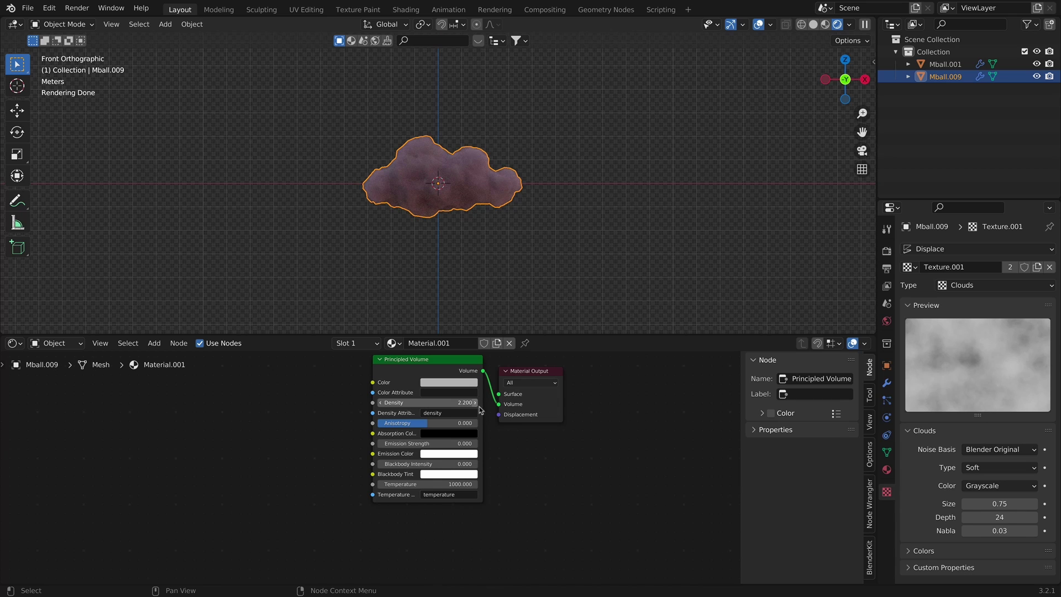
left_click(530, 386)
key("Home")
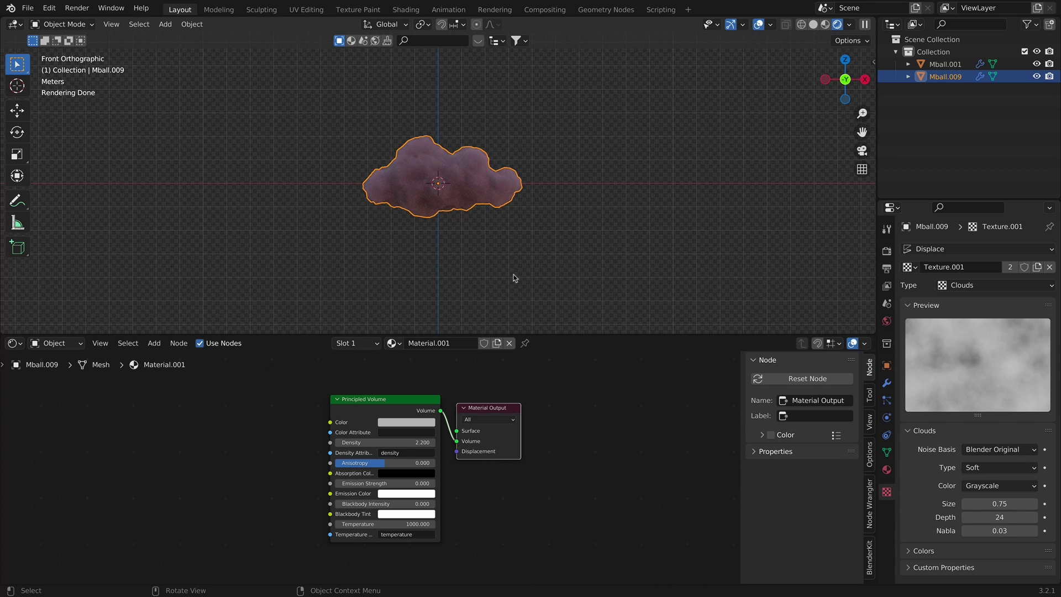
left_click(886, 471)
- Switch the material's displacement method to true displacement, then show Mball.009's modifier settings
left_click(927, 431)
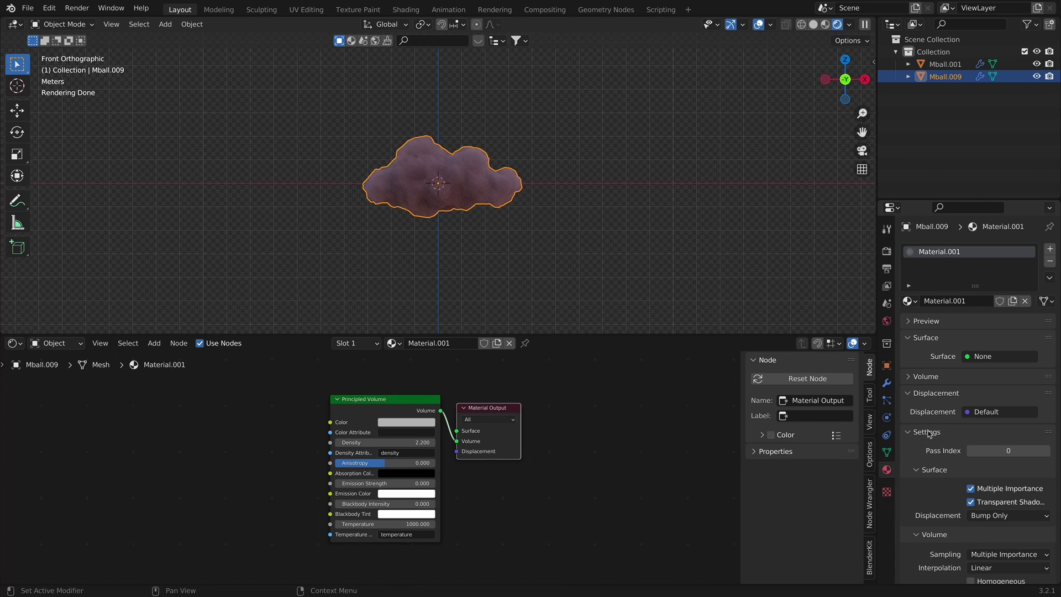
scroll(962, 463, "down", 2)
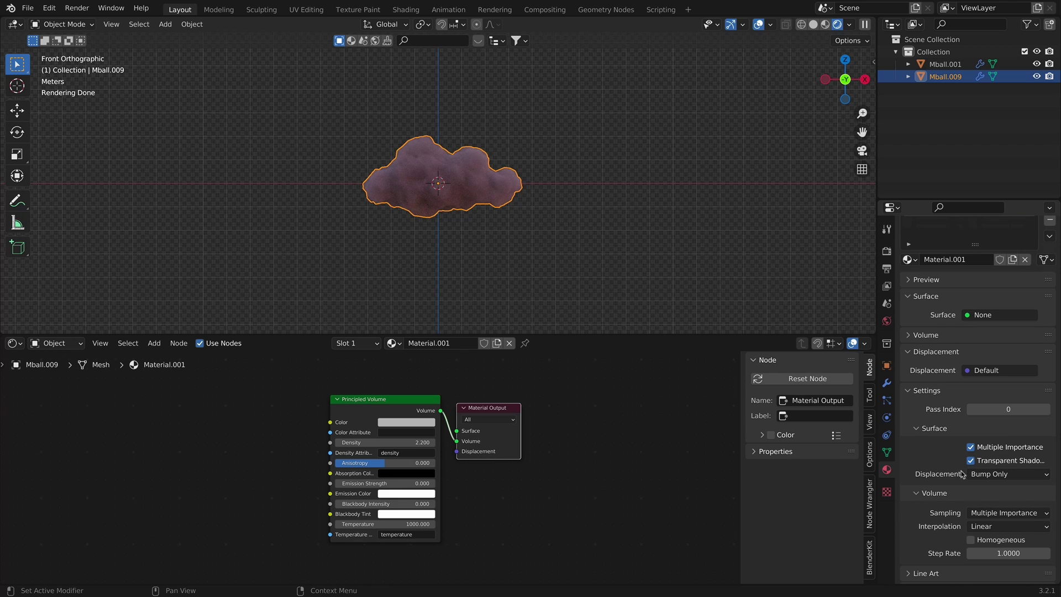
left_click(1006, 474)
left_click(980, 503)
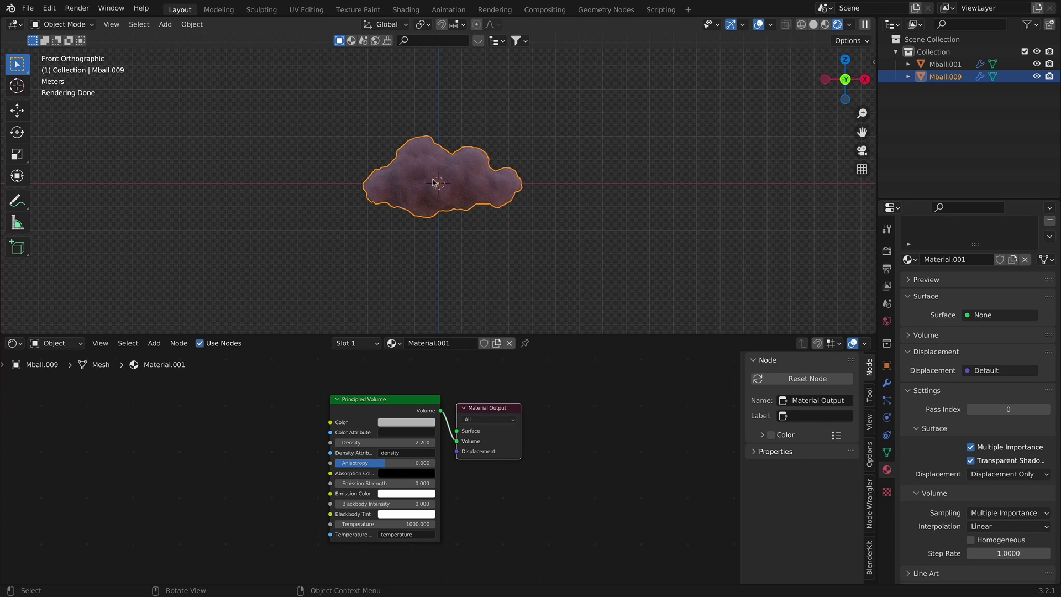
left_click(886, 384)
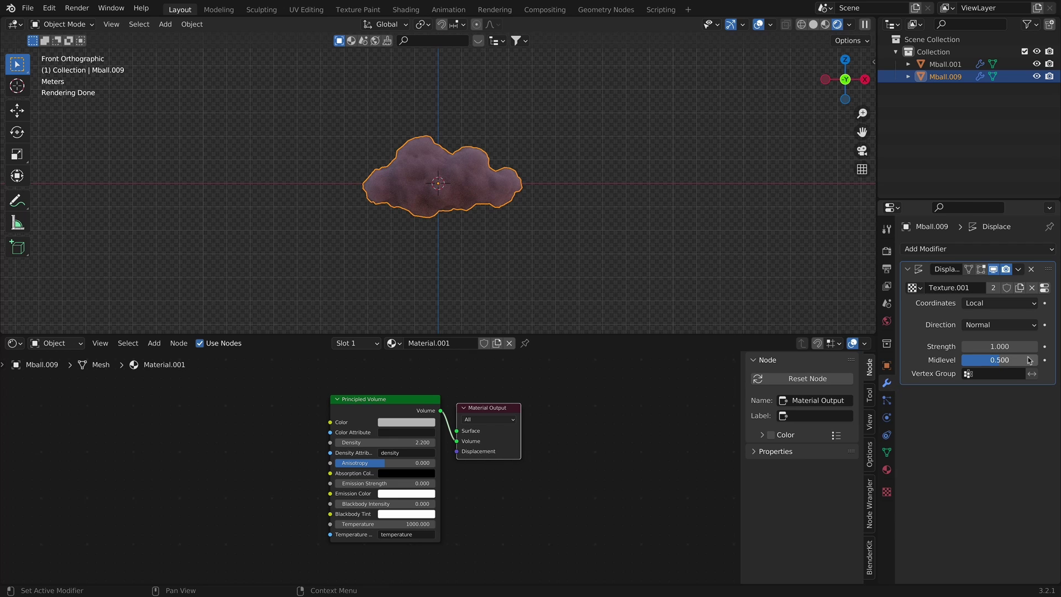
- Raise the Displace Strength on Mball.009 to 1.400
left_click(1033, 346)
left_click(1033, 347)
left_click(1033, 347)
left_click(1033, 347)
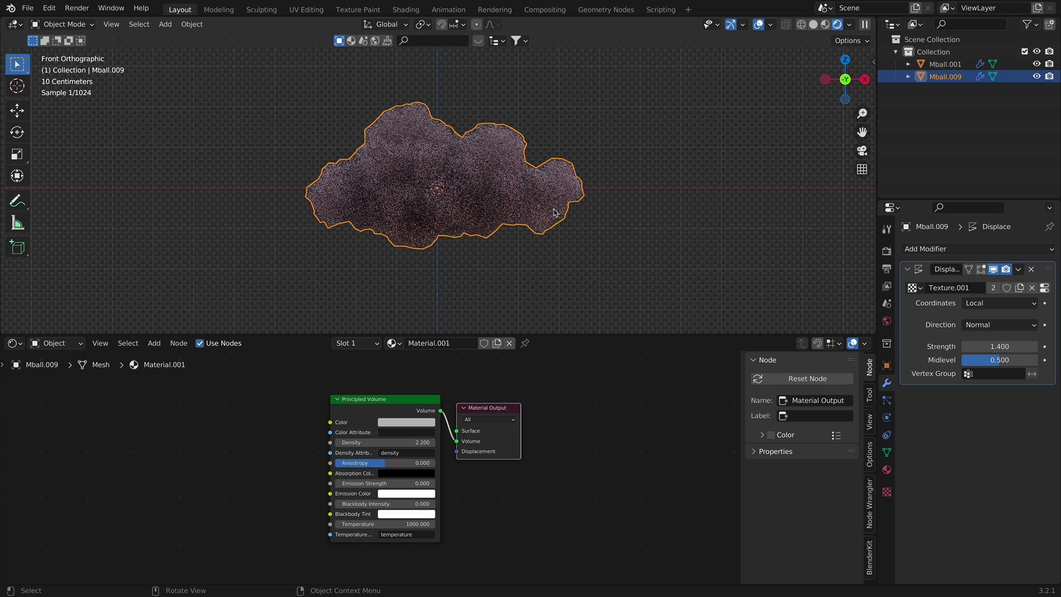
- Deselect the cloud, enlarge the 3D view and zoom out to see both clouds
left_click(681, 271)
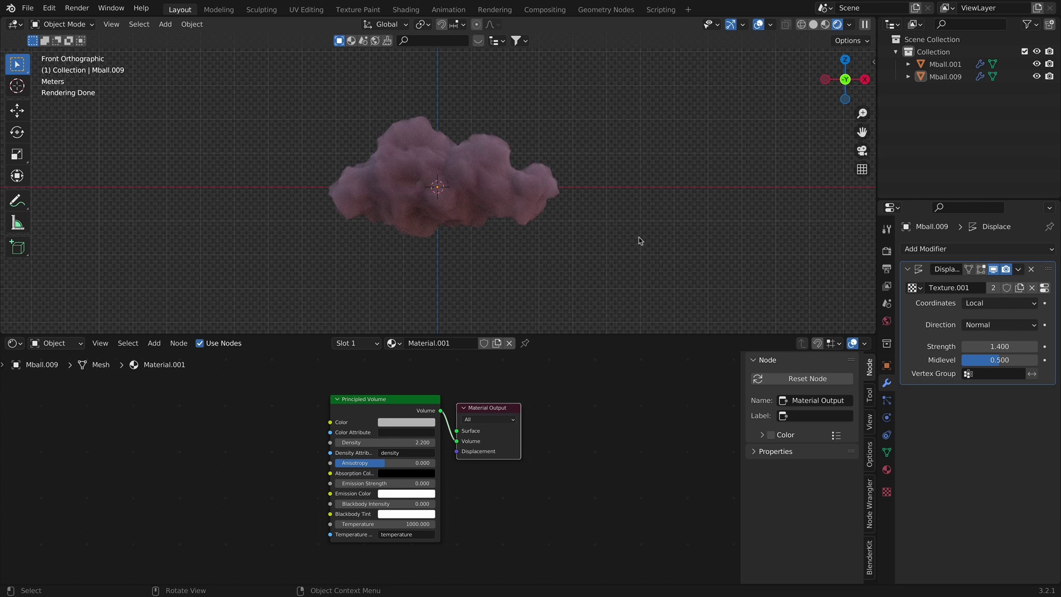
left_click_drag(617, 335, 613, 511)
scroll(553, 367, "down", 2)
scroll(551, 367, "down", 3)
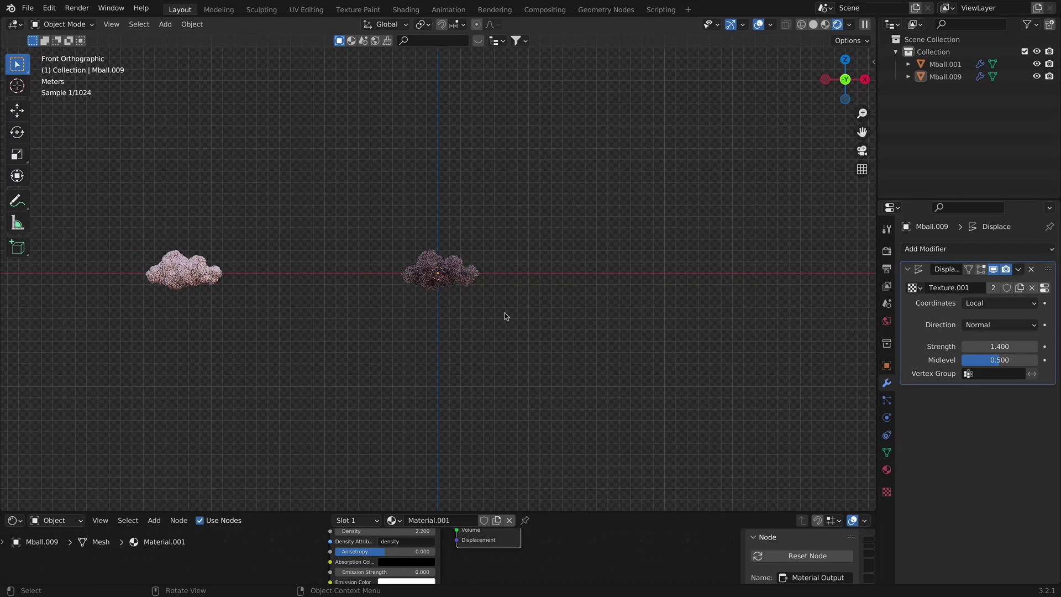
- Select Mball.009 and adjust its Principled Volume colour, sweeping it from purple toward green
left_click(457, 270)
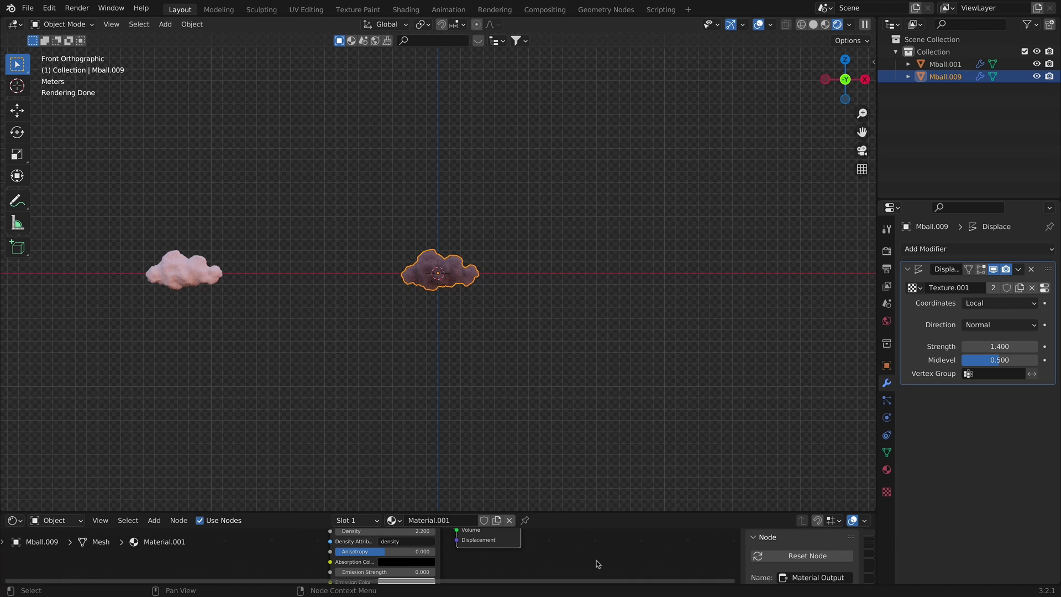
left_click_drag(550, 513, 544, 309)
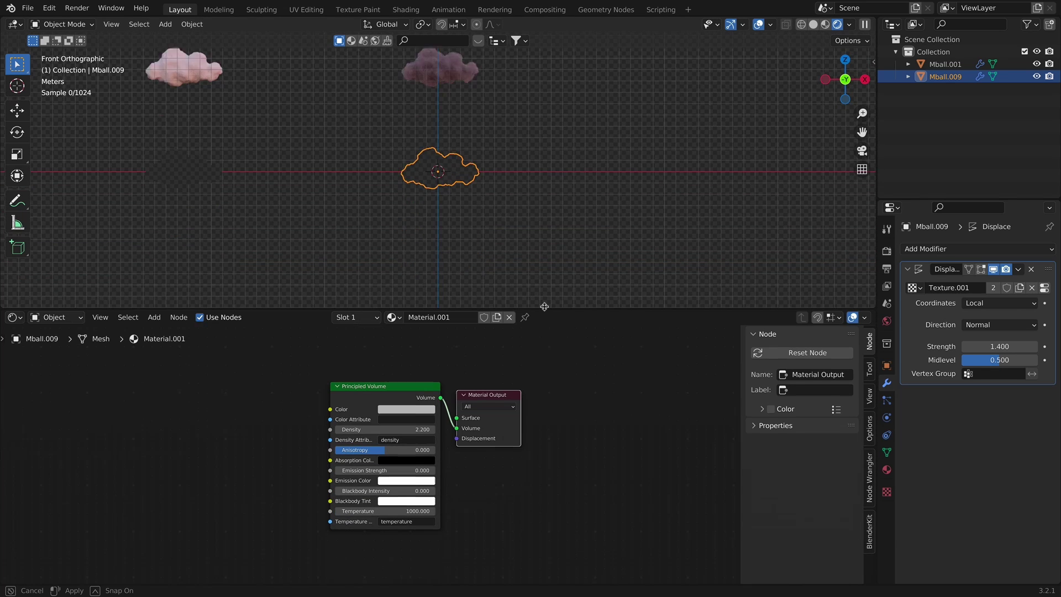
left_click(396, 408)
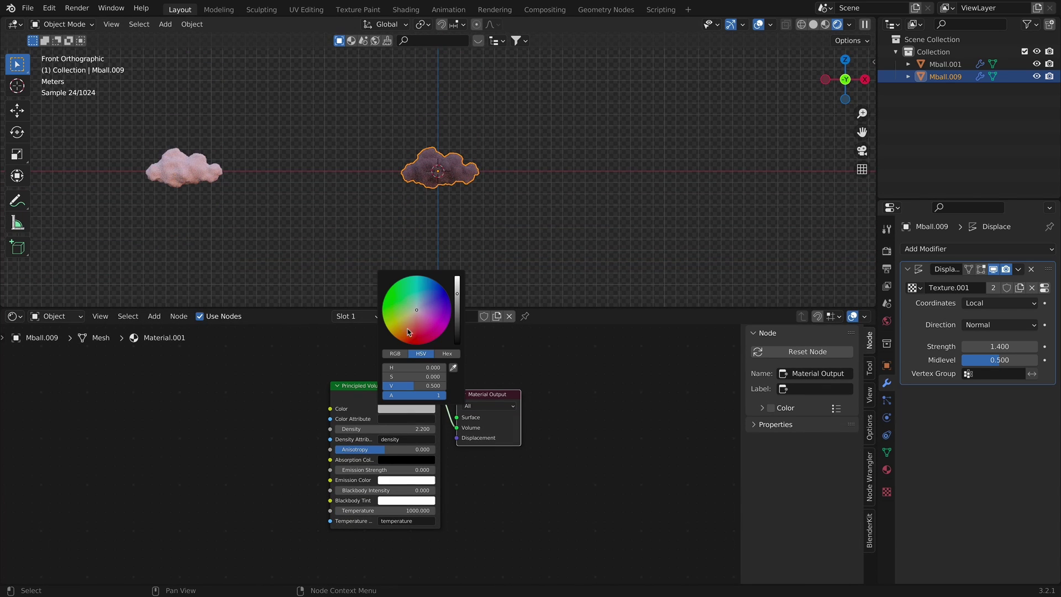
left_click(427, 315)
mouse_move(427, 314)
left_mouse_down()
mouse_move(438, 297)
mouse_move(419, 279)
mouse_move(392, 288)
mouse_move(416, 312)
left_mouse_up()
scroll(416, 312, "up", 10, "ctrl")
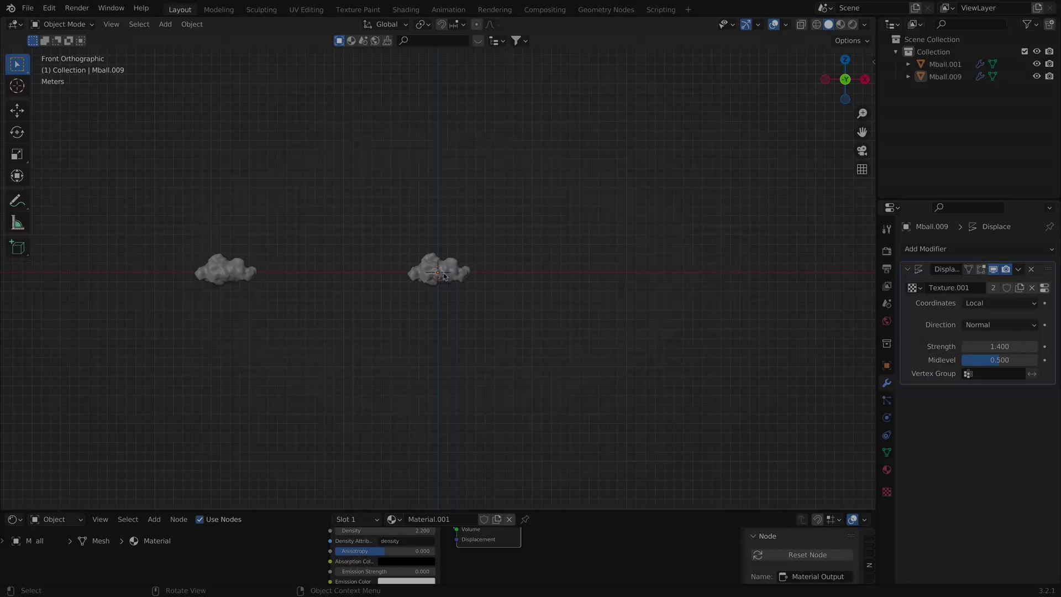
- Move the volume cloud Mball.009 along X beside the first cloud
key("g")
key("x")
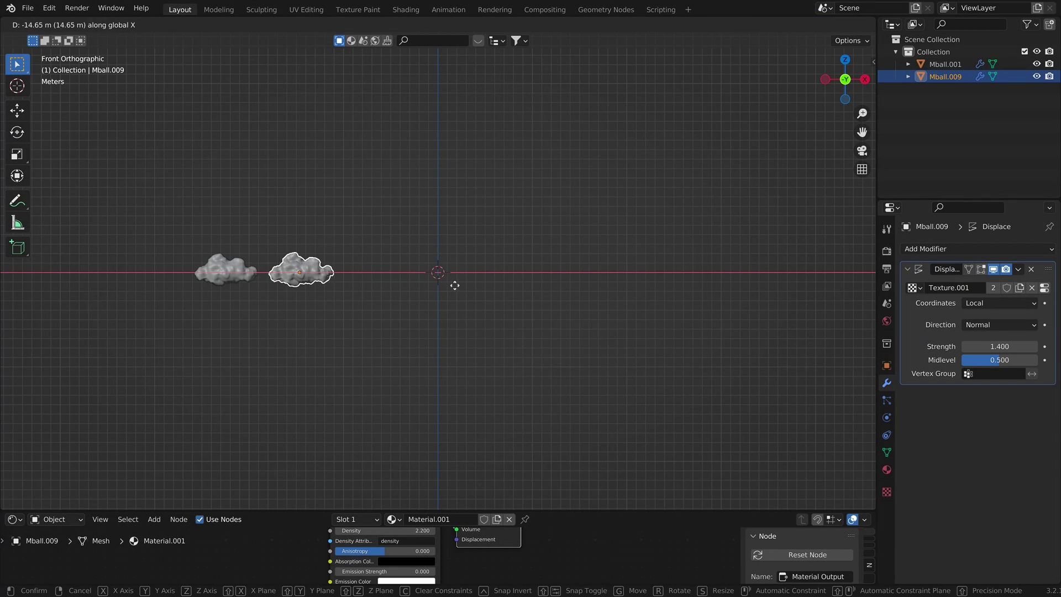
left_click(455, 287)
- Duplicate the mesh cloud Mball.001 along X to the scene centre and frame it
left_click(232, 279)
key("shift+d")
key("x")
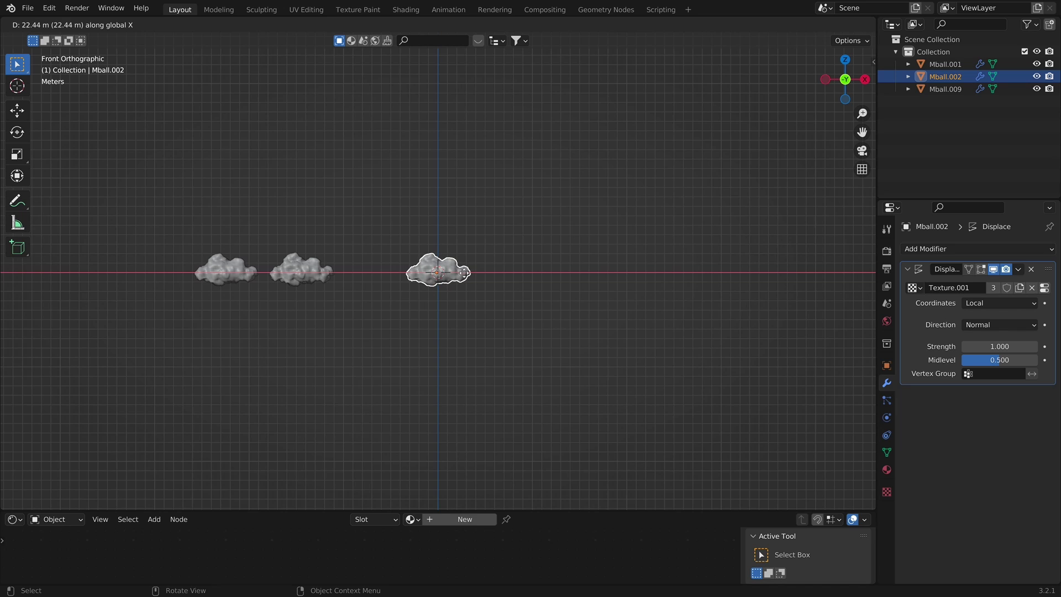
left_click(466, 276)
key("KP_Decimal")
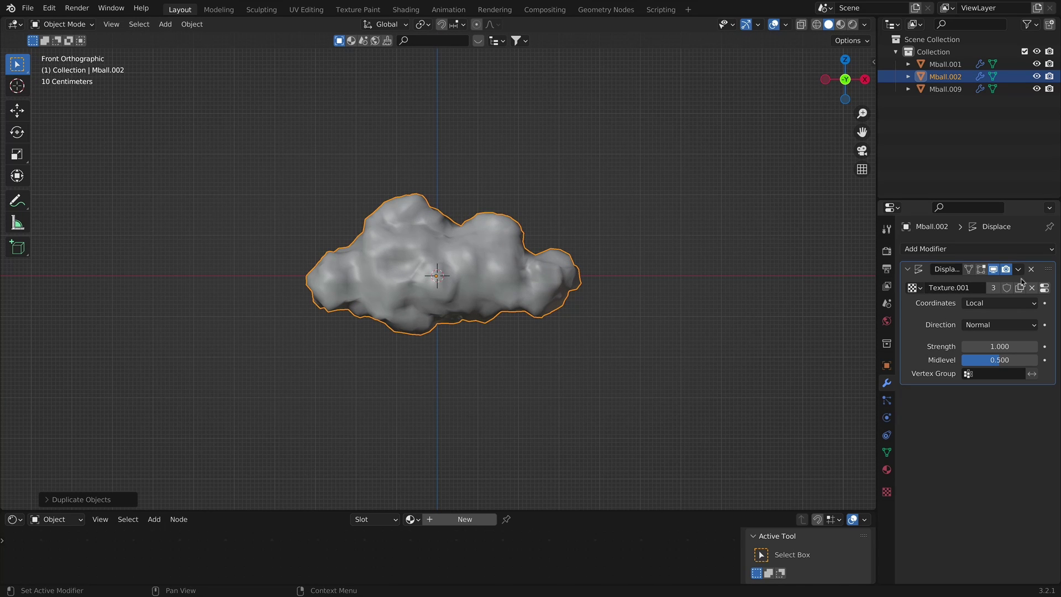
- Delete the Displace modifier from the duplicate cloud Mball.002 so it stays smooth
left_click(1031, 269)
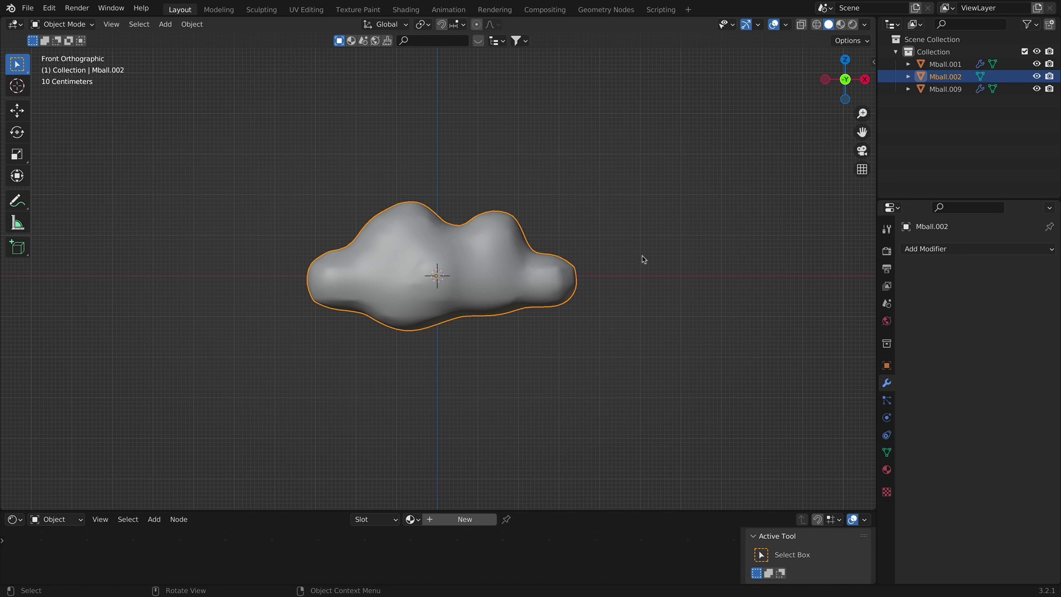
key("shift")
key("shift+a")
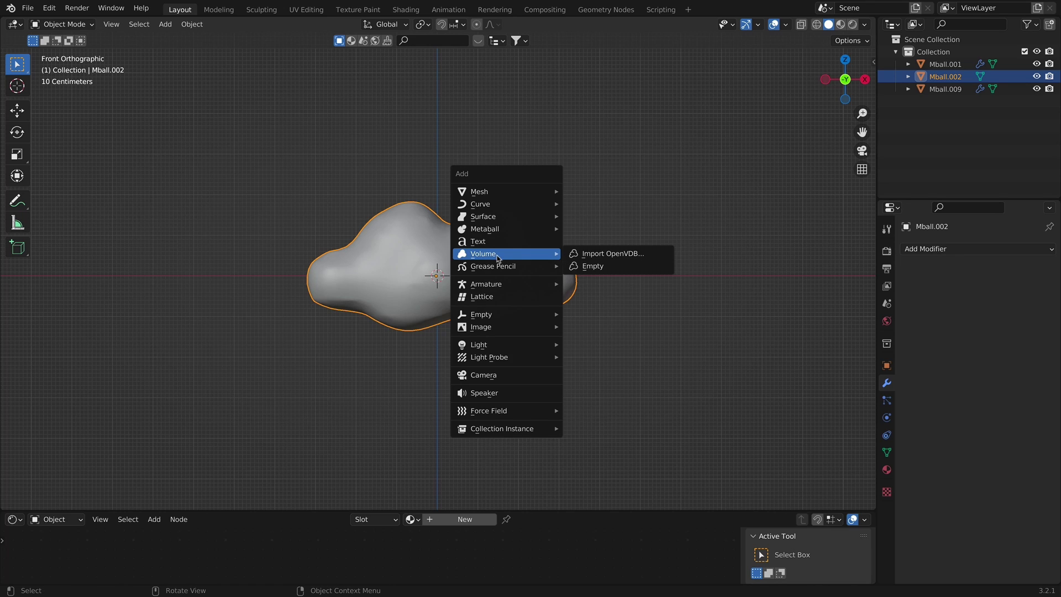
- Add an Empty Volume object and attach a Mesh to Volume modifier to it
left_click(580, 267)
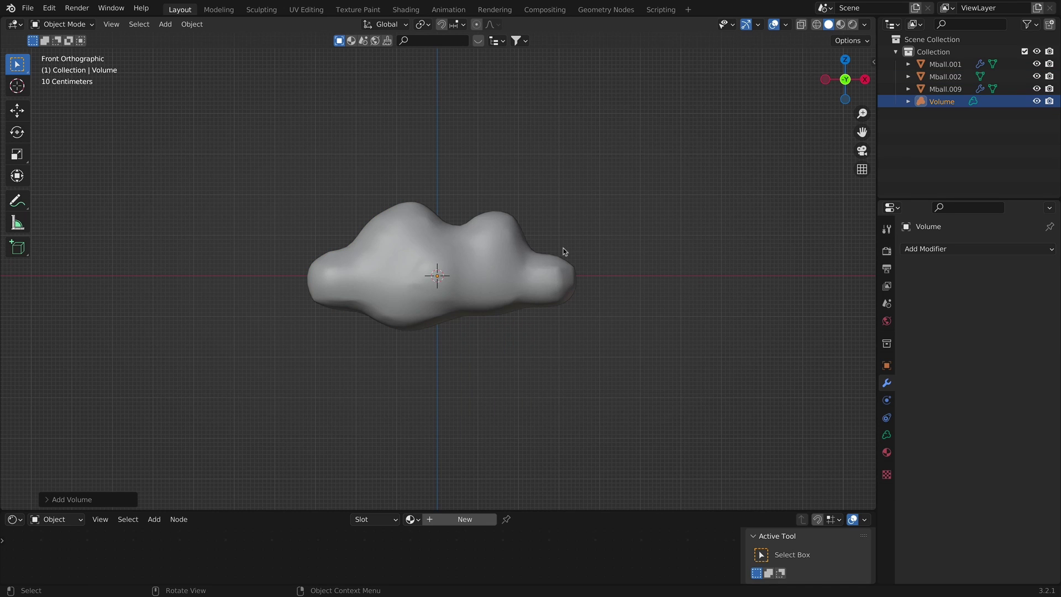
left_click(941, 251)
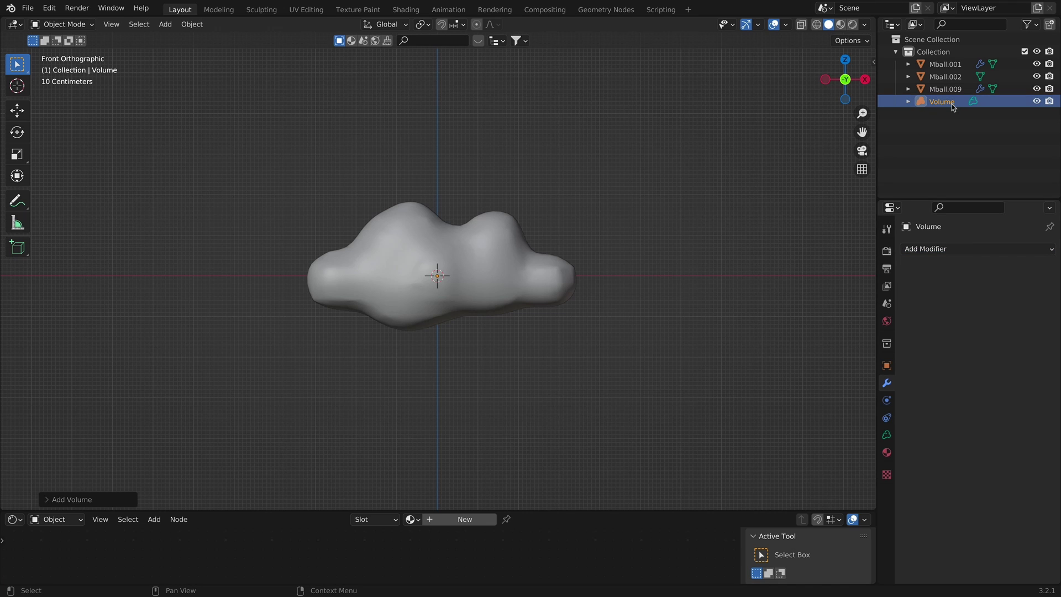
left_click(953, 250)
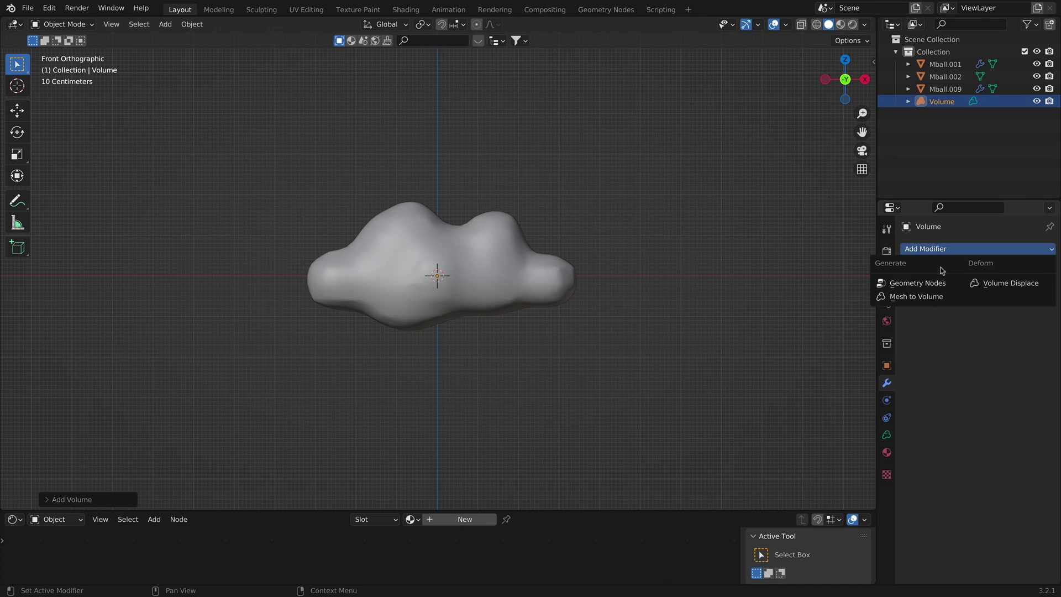
left_click(919, 298)
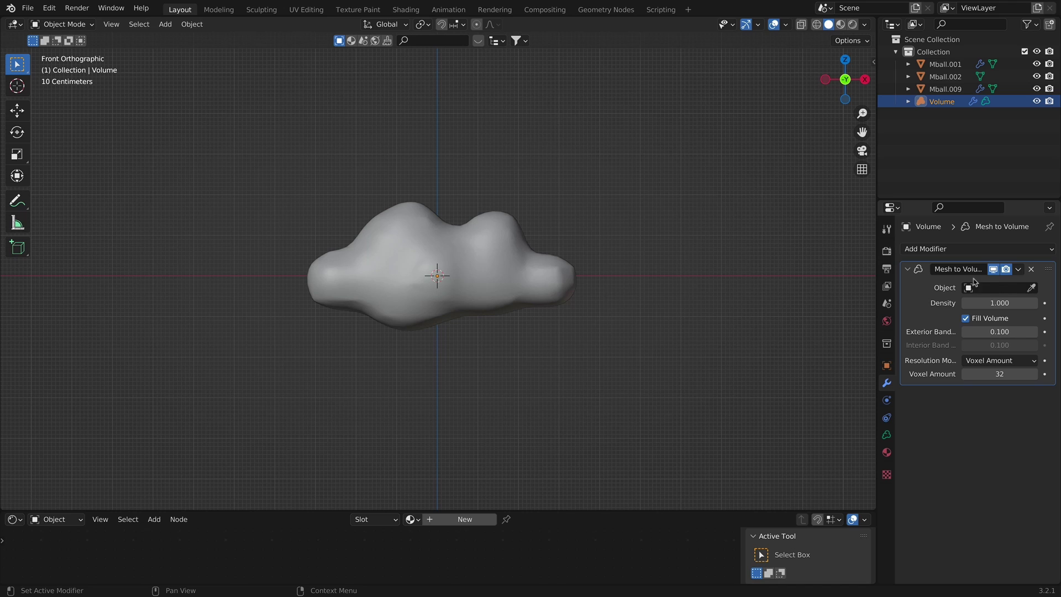
left_click(1031, 287)
- Use Mball.002 as the volume's source mesh, hide it, and switch to Rendered shading
left_click(487, 244)
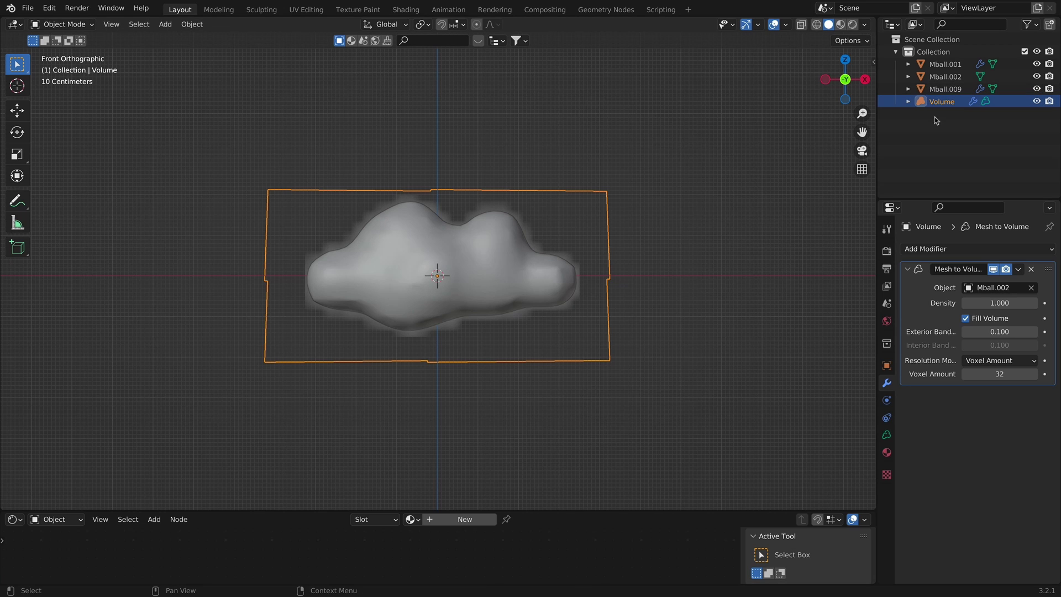
left_click(1037, 76)
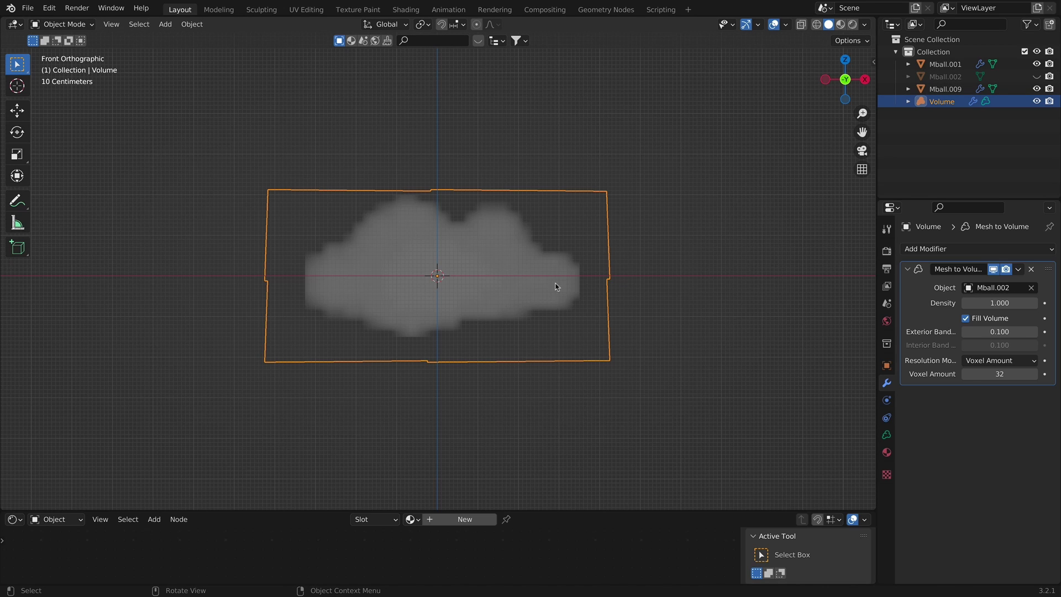
left_click(856, 25)
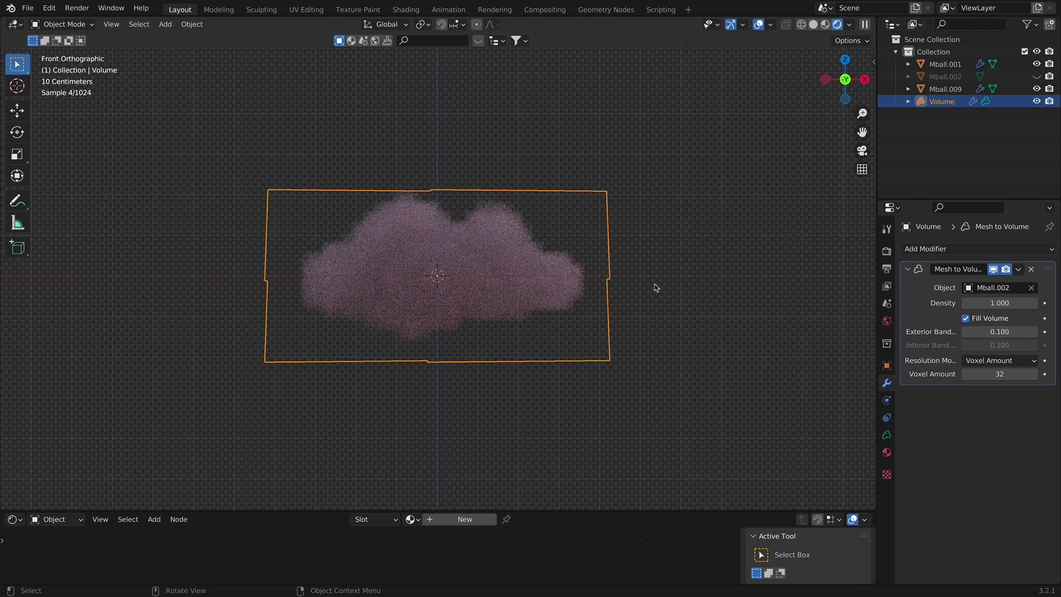
- Set the Mesh to Volume Density to 2.2
mouse_move(994, 303)
left_mouse_down()
mouse_move(1043, 304)
mouse_move(996, 306)
left_mouse_up()
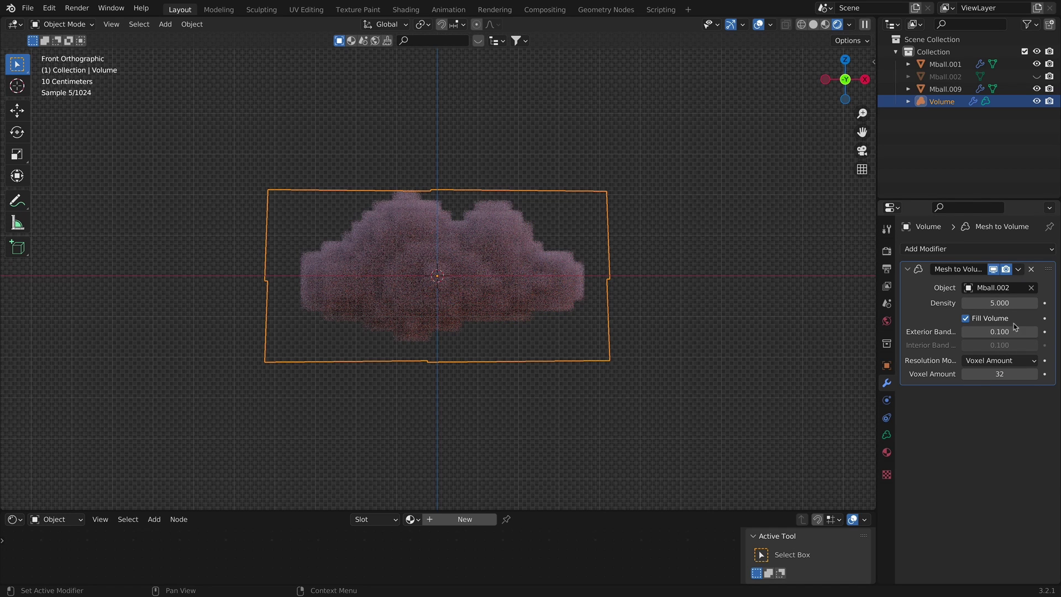
left_click(1007, 305)
type("2.2")
key("Return")
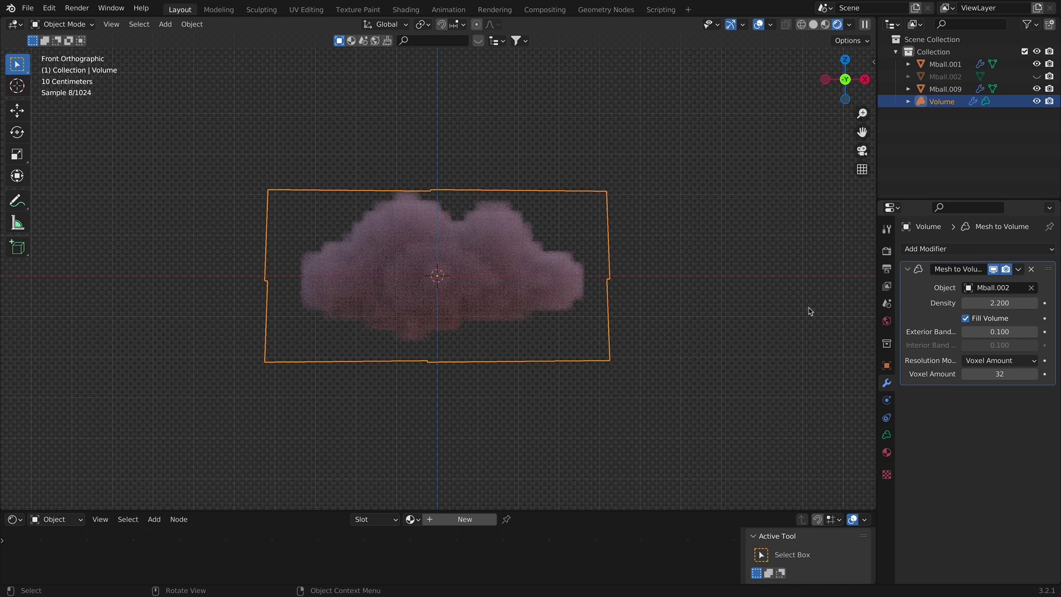
left_click(960, 253)
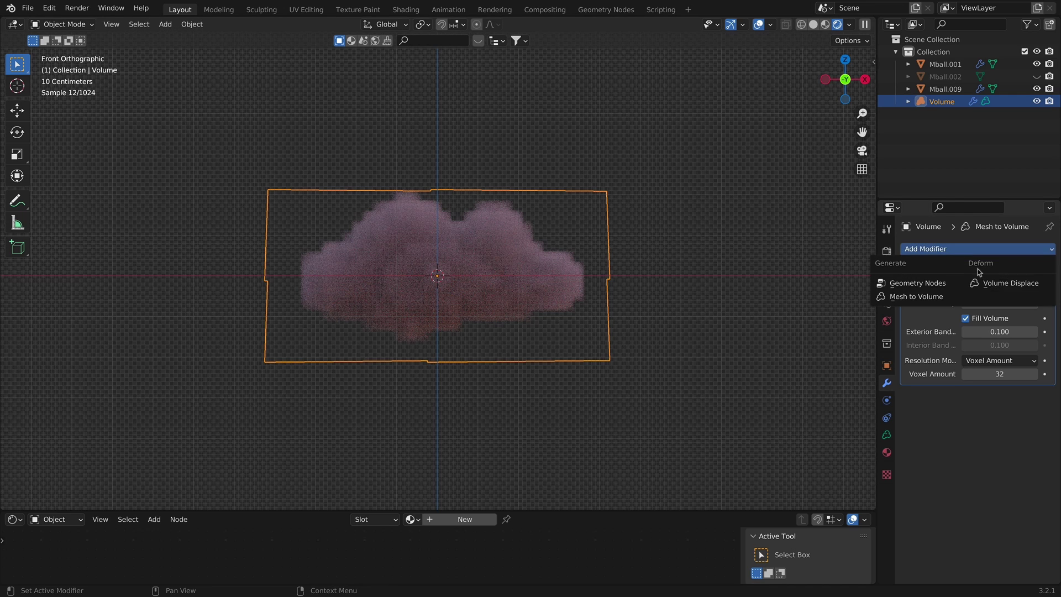
- Add a Volume Displace modifier using Texture.001 at Strength 0.4960
left_click(1008, 283)
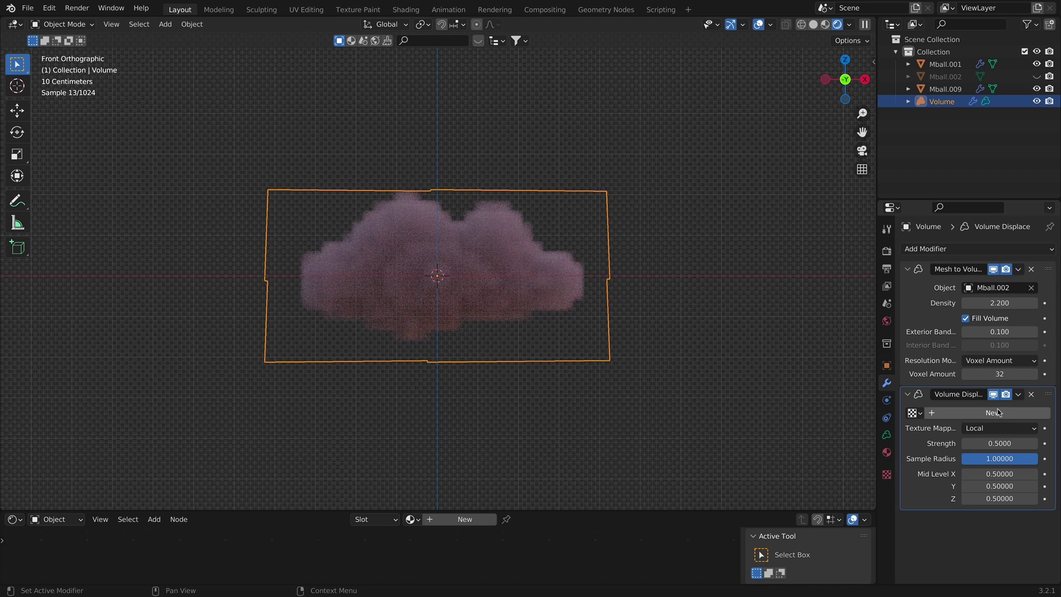
left_click(912, 413)
left_click(894, 432)
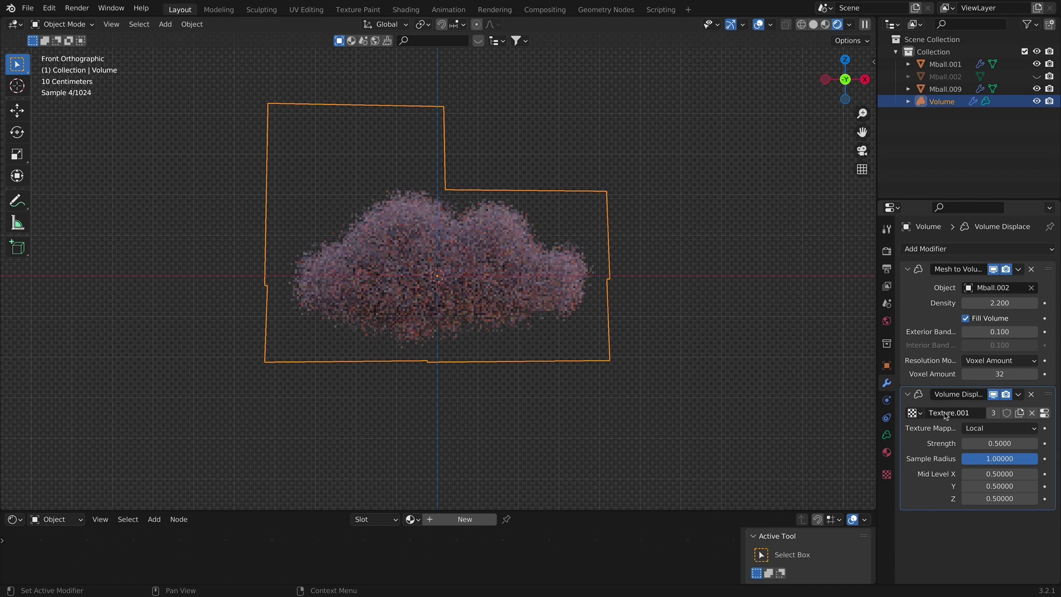
mouse_move(1034, 449)
left_mouse_down()
mouse_move(1045, 454)
mouse_move(1035, 454)
left_mouse_up()
scroll(319, 284, "down", 7)
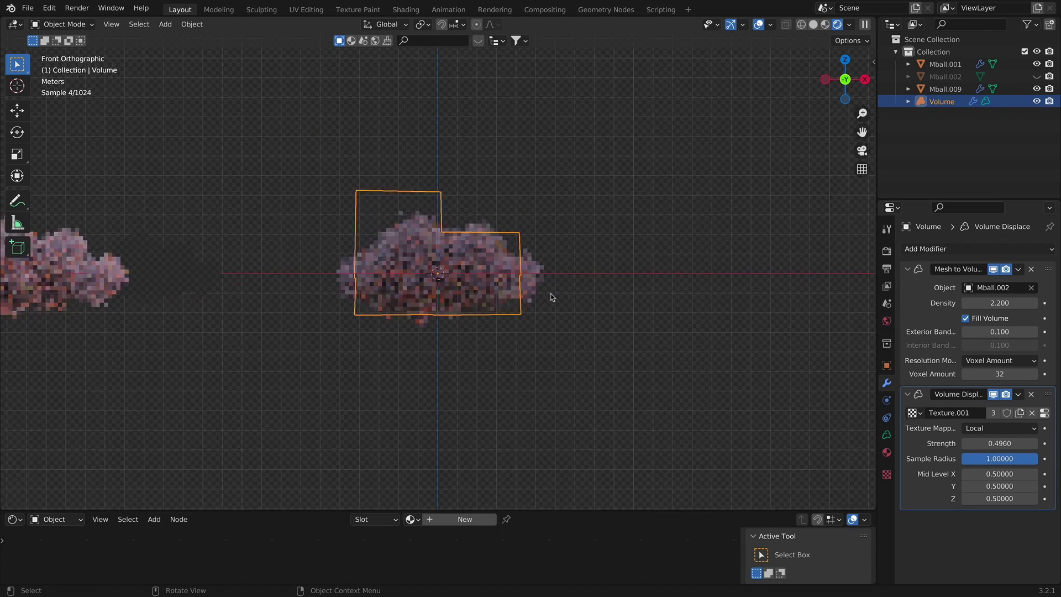
- Box-select the other two clouds, move them along X beside the volume cloud, then deselect
left_click_drag(171, 227, 324, 309)
key("g")
key("x")
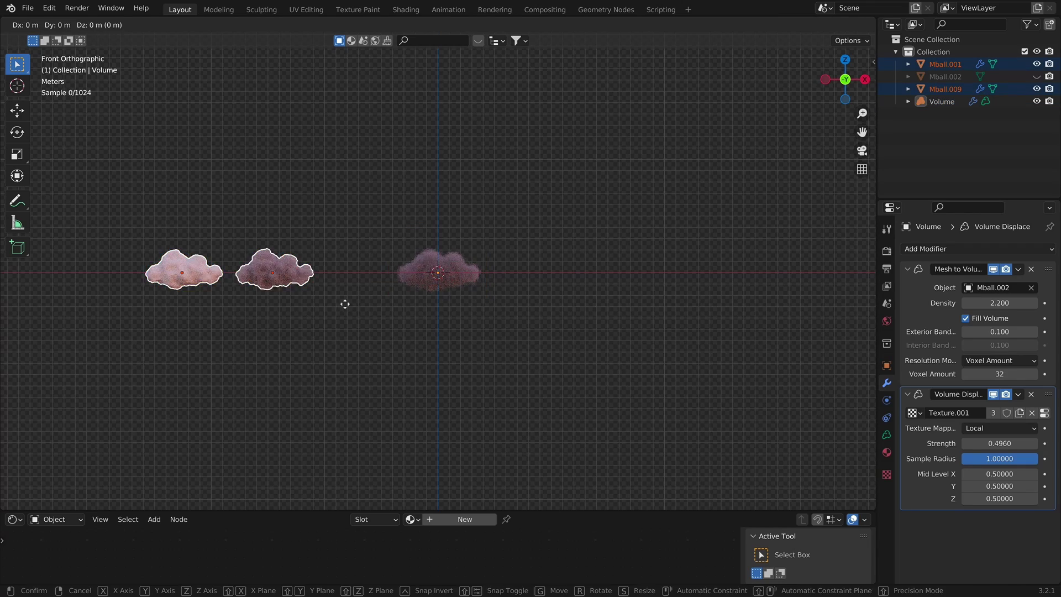
left_click(420, 308)
scroll(475, 314, "up", 3)
left_click(230, 302)
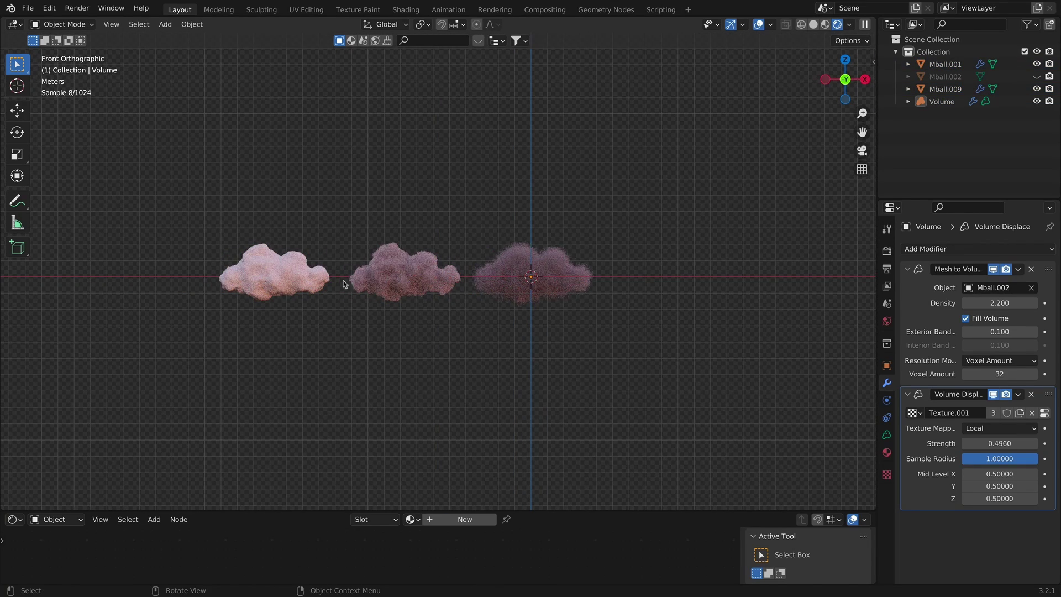